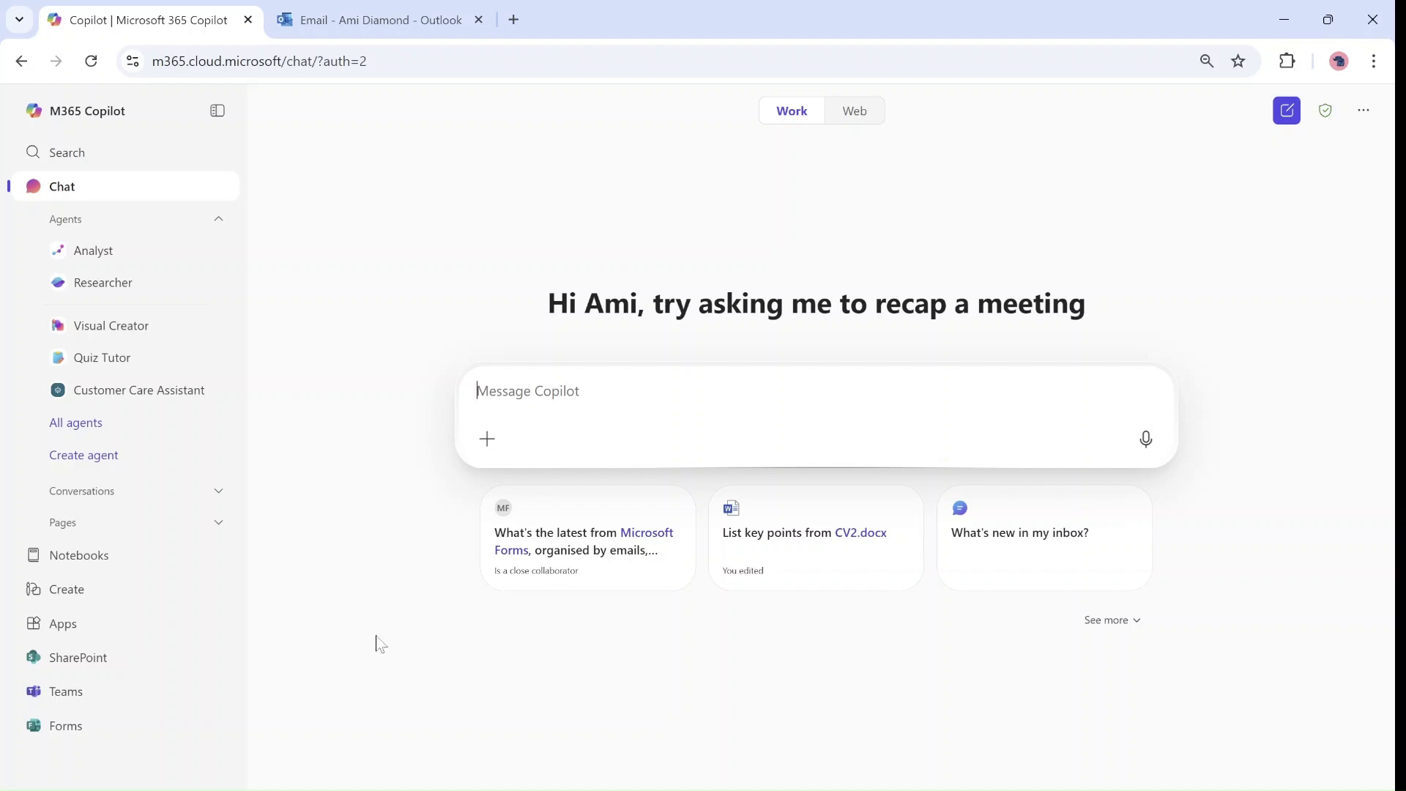
Go from the Copilot chat to the Create workspace.
left_click(68, 155)
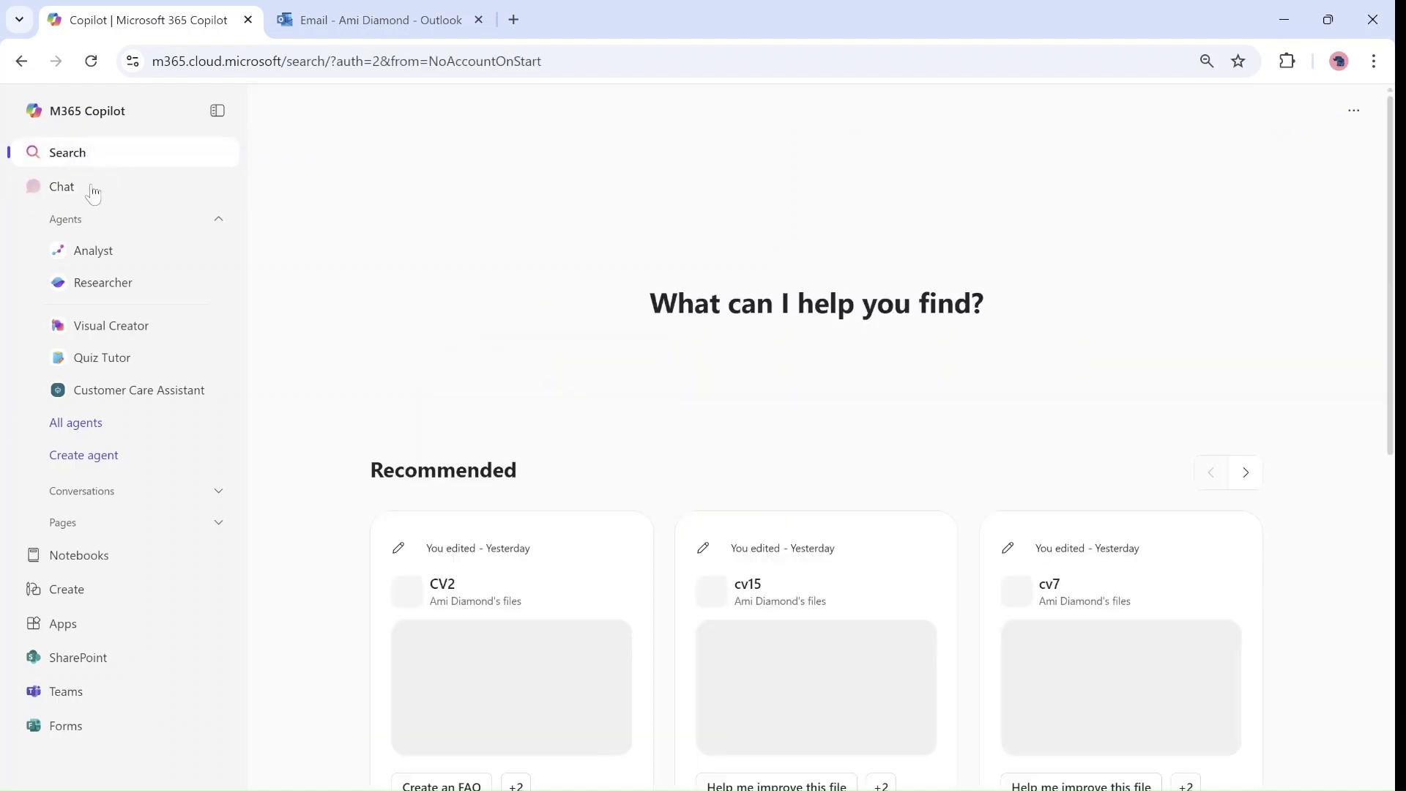
left_click(74, 189)
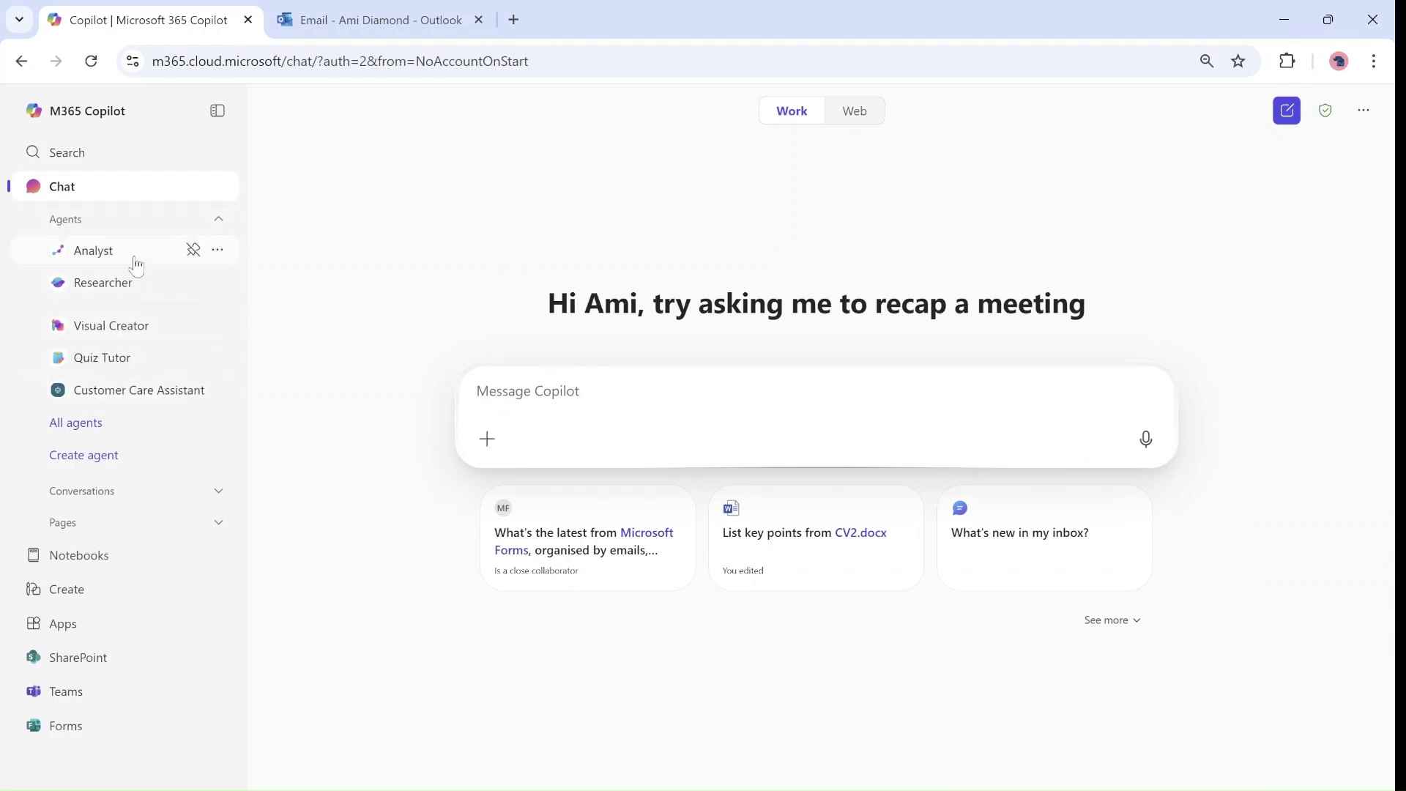
left_click(80, 596)
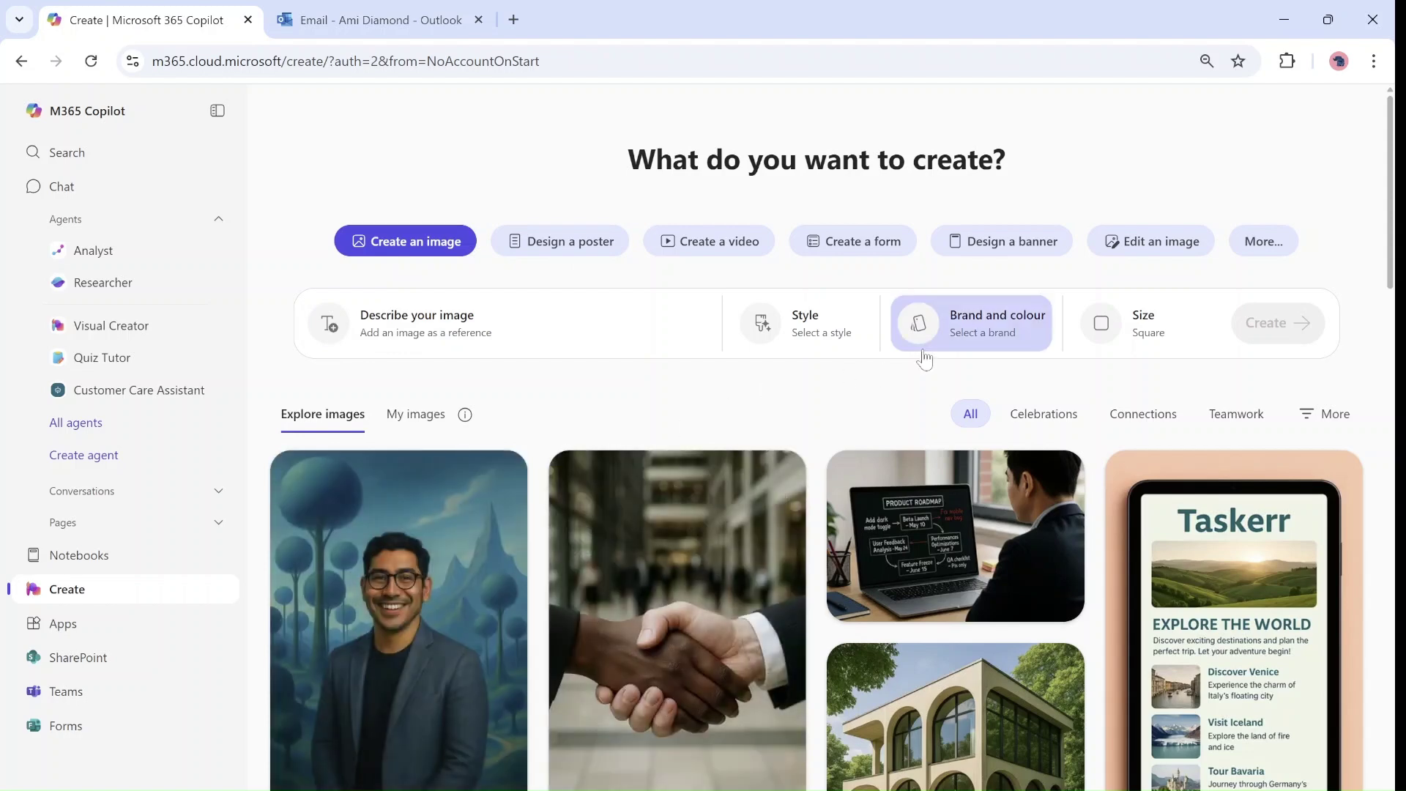
Review the Brand and colour and Style options for the image.
left_click(985, 340)
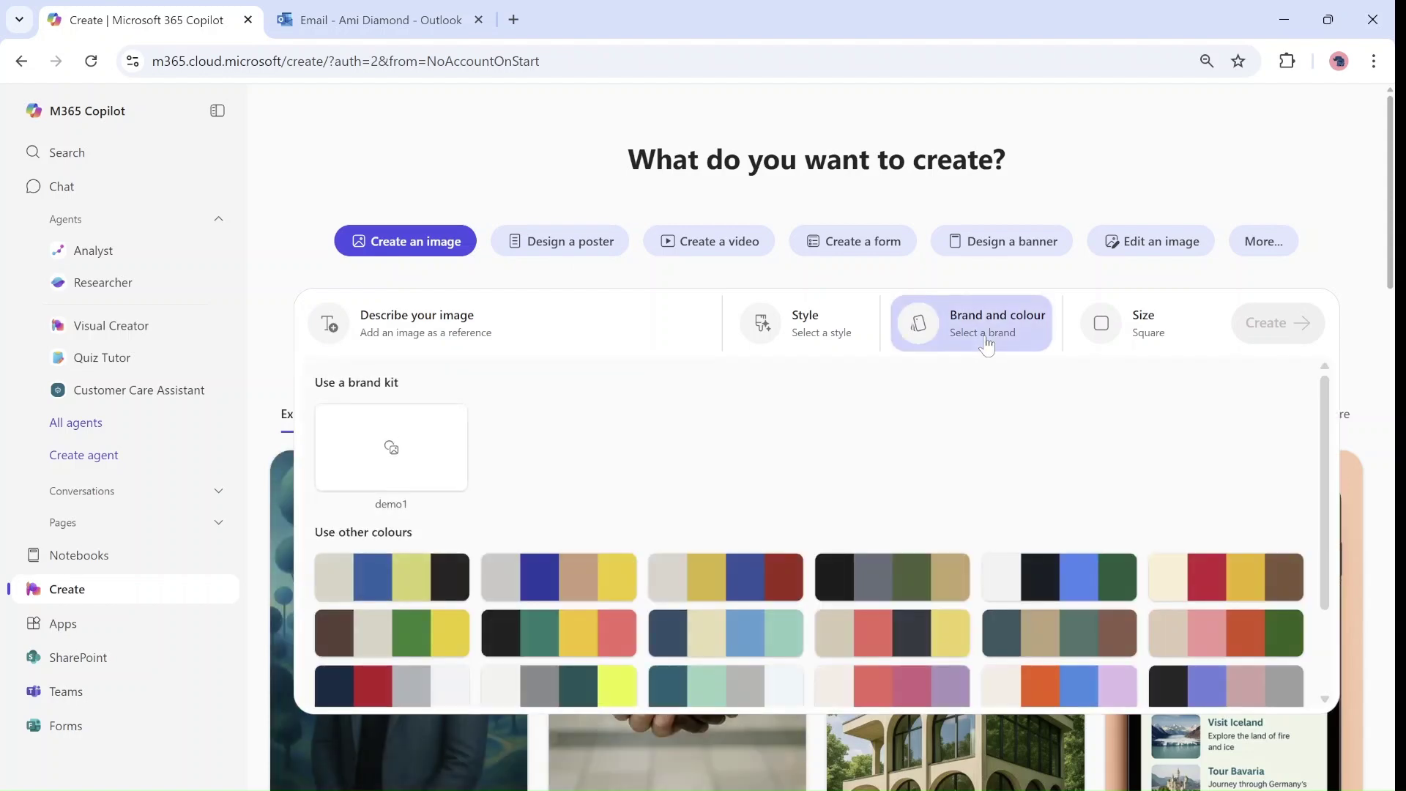
left_click(835, 328)
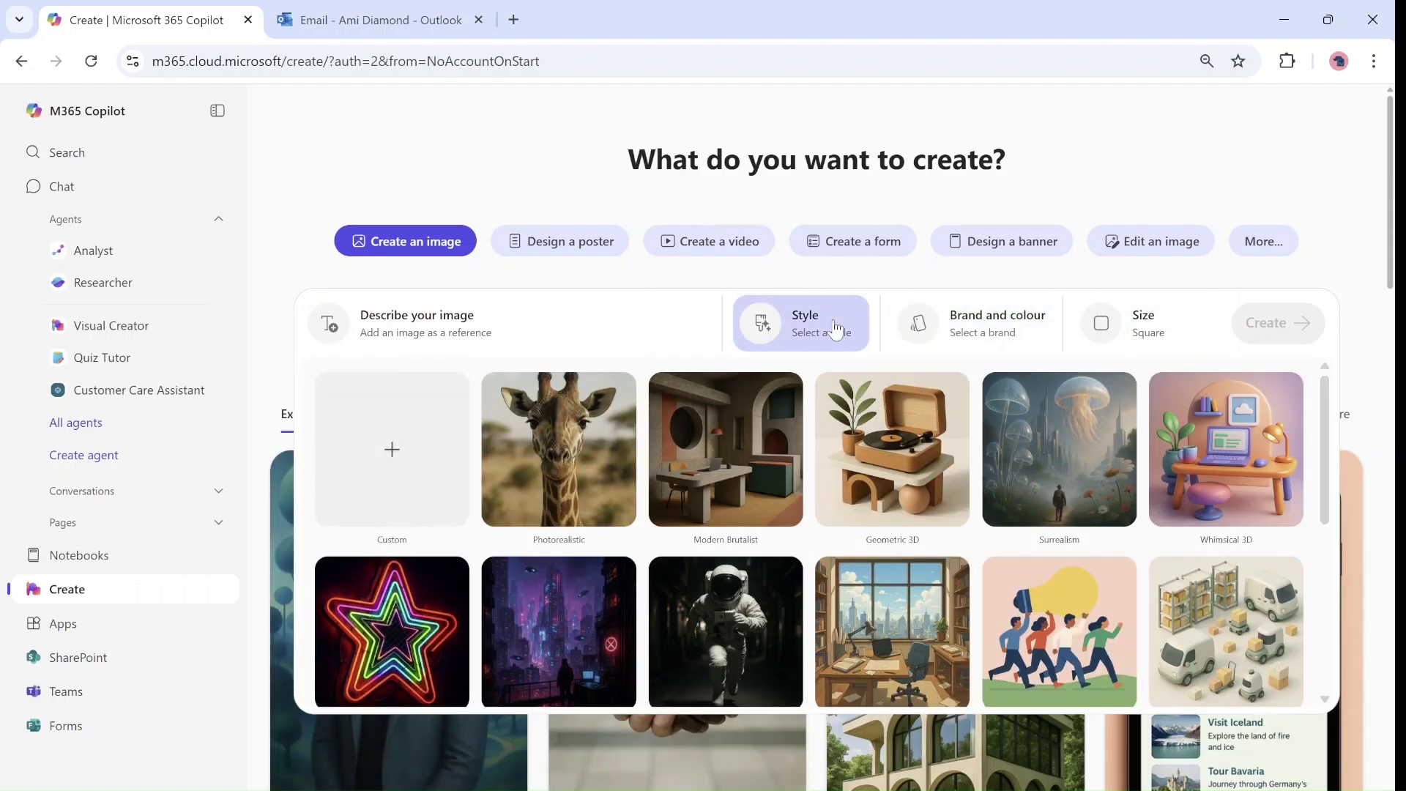
scroll(1311, 421, "down", 3)
scroll(1305, 396, "up", 3)
Load the man-in-abstract-landscape example prompt as editable text.
left_click(406, 759)
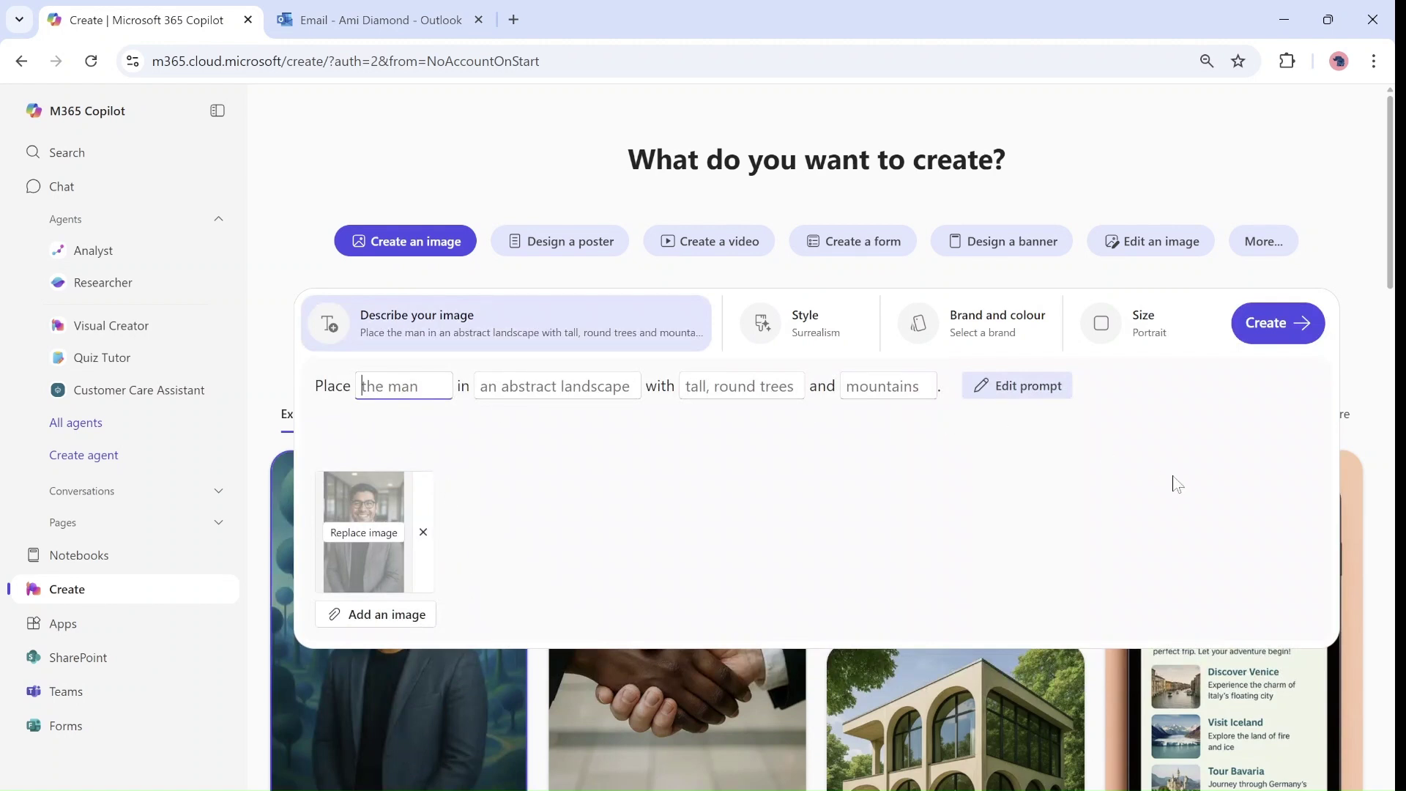
left_click(1066, 386)
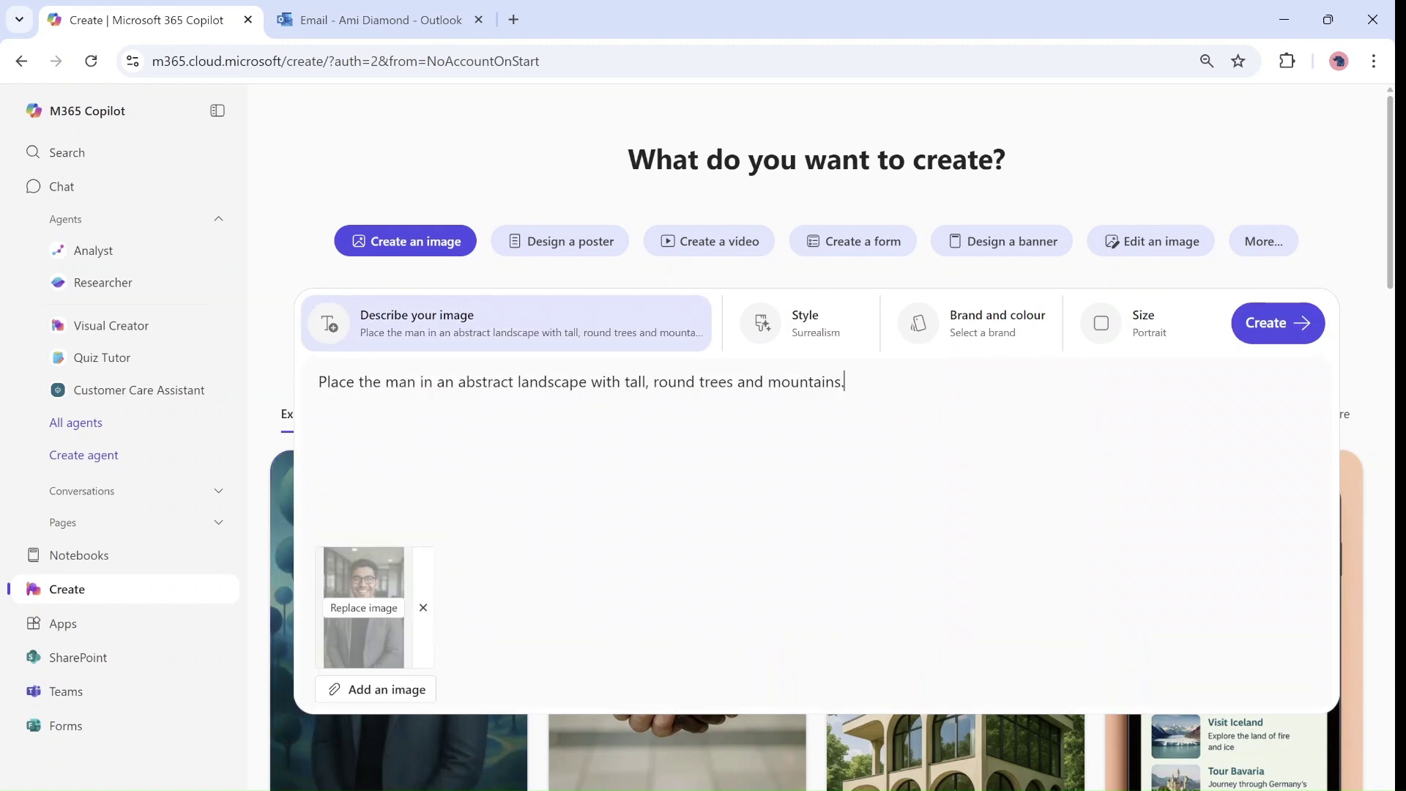
left_click(1374, 253)
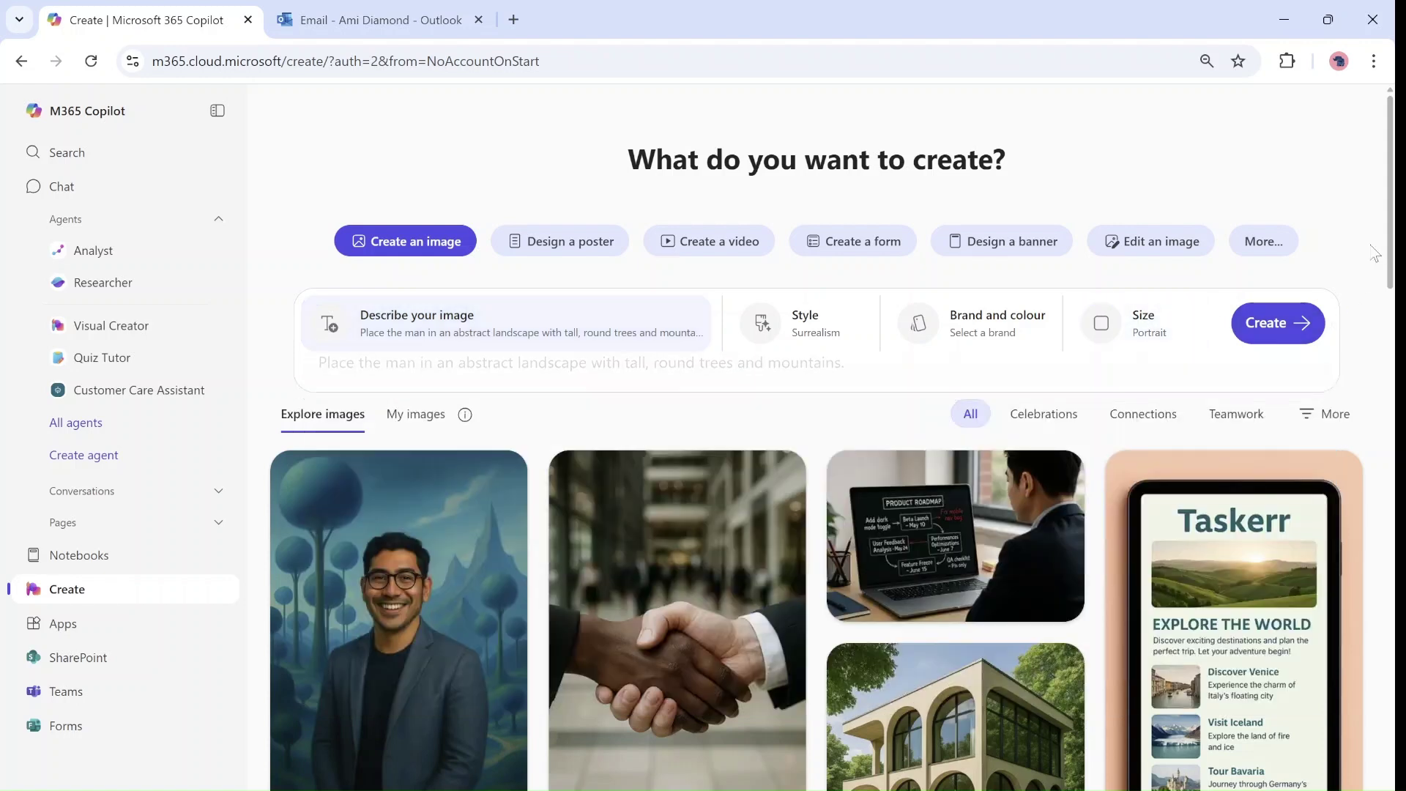
Cycle through the poster, video, form, banner and image-editing modes, then list more creation types.
left_click(568, 244)
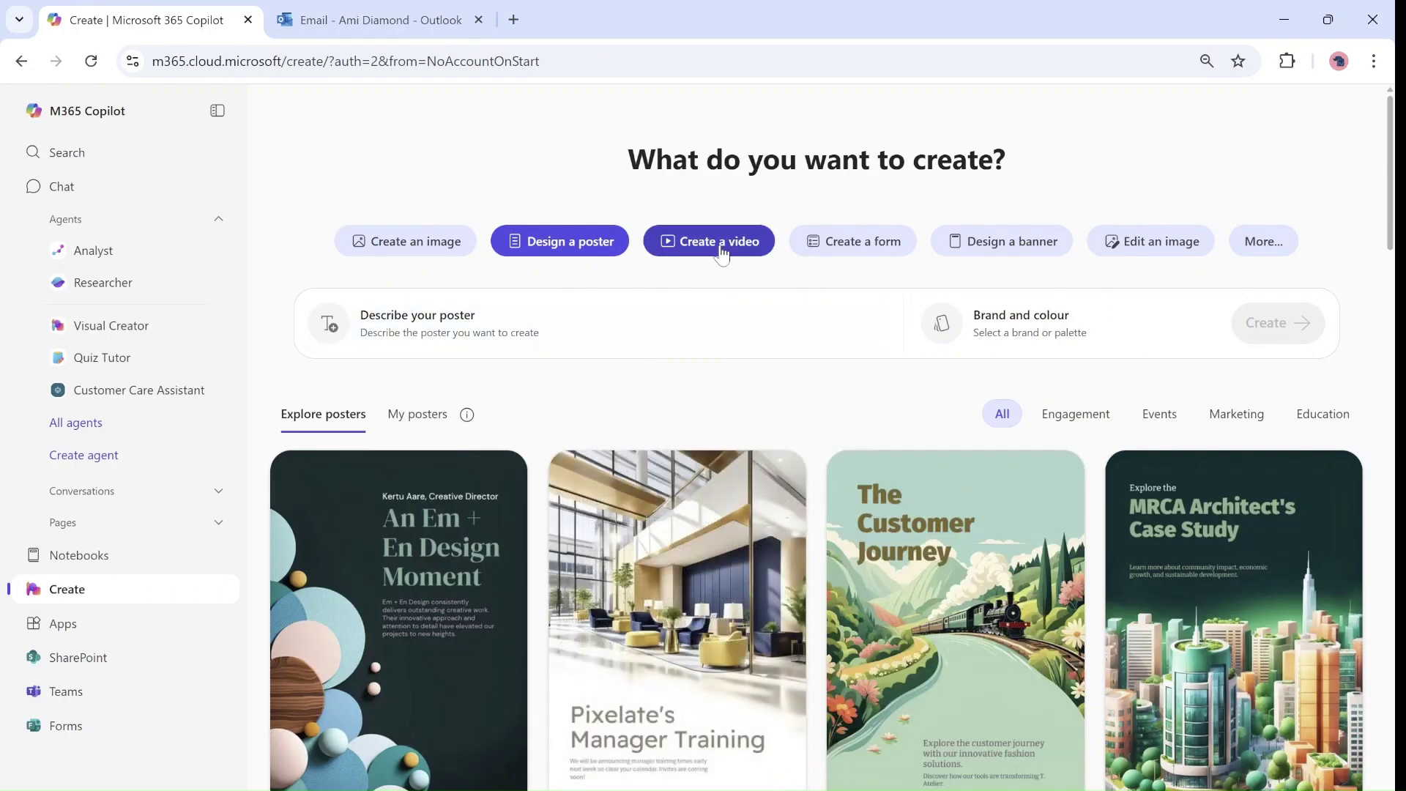
left_click(724, 247)
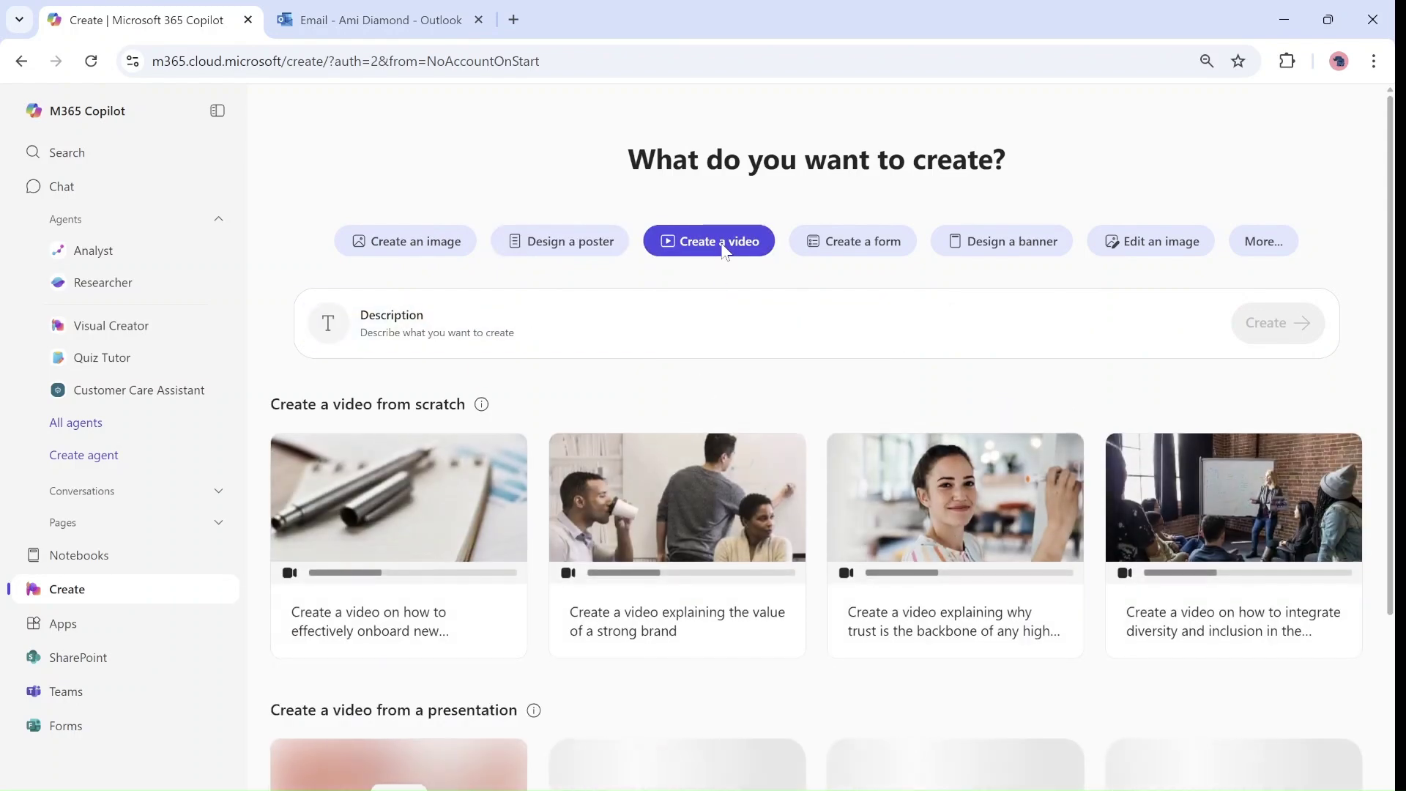
left_click(866, 251)
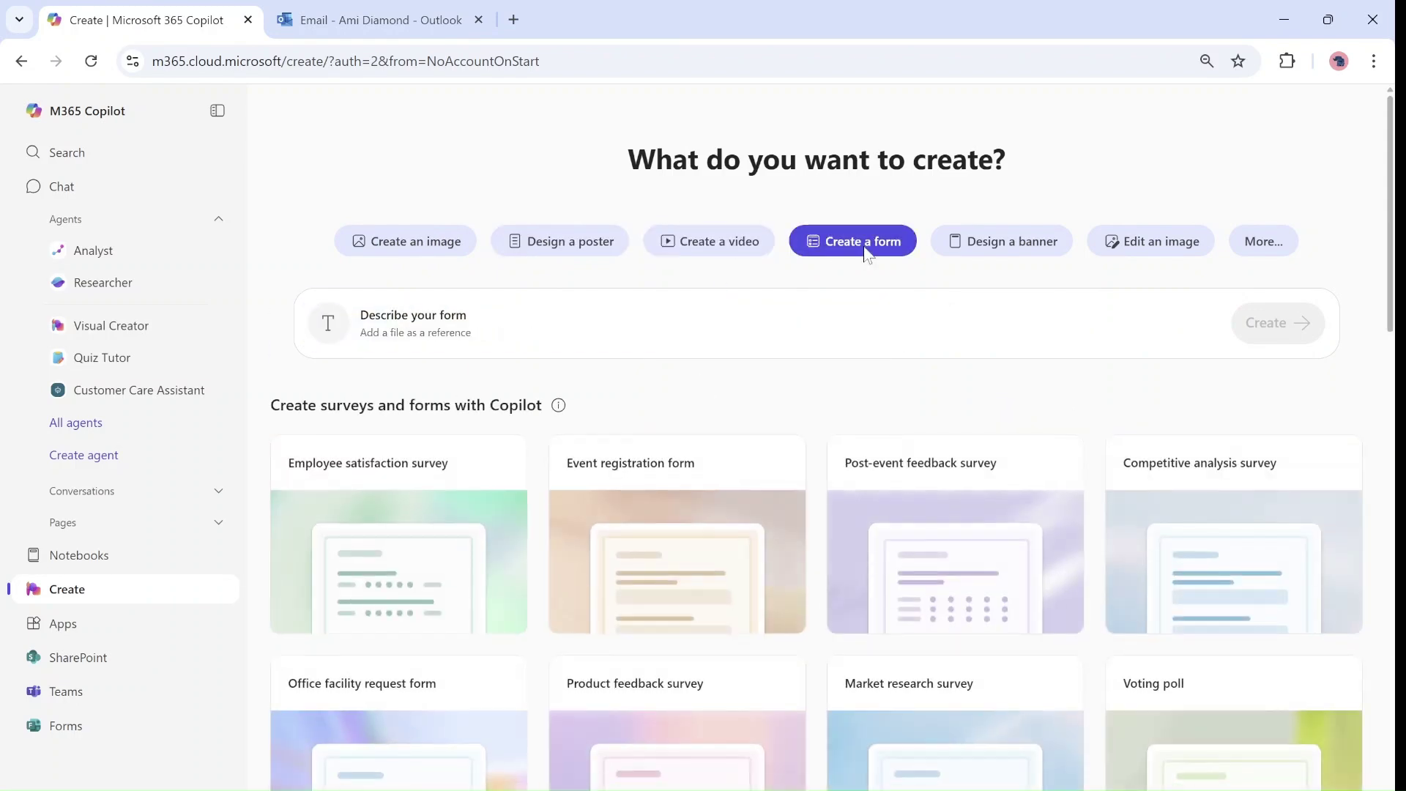
left_click(1008, 251)
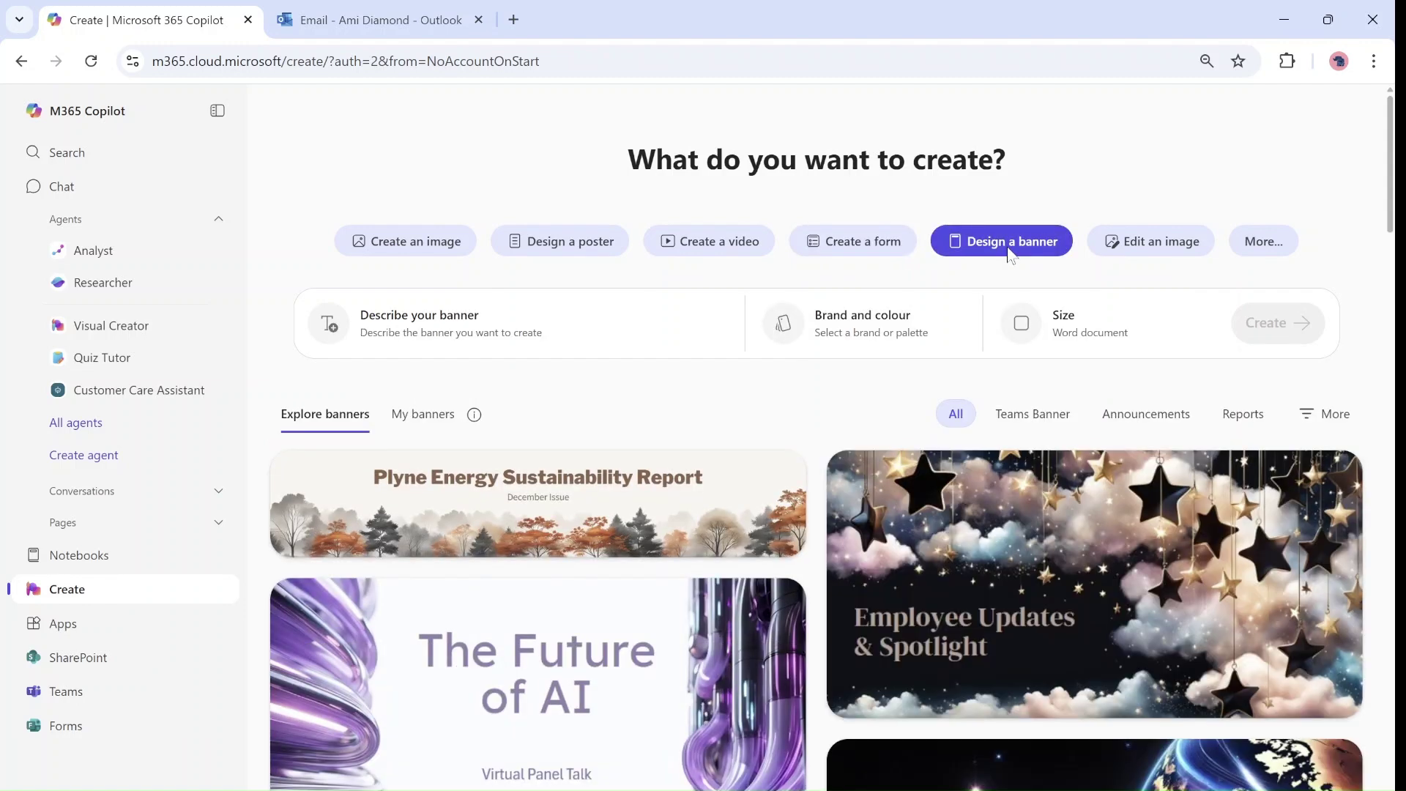
left_click(1153, 253)
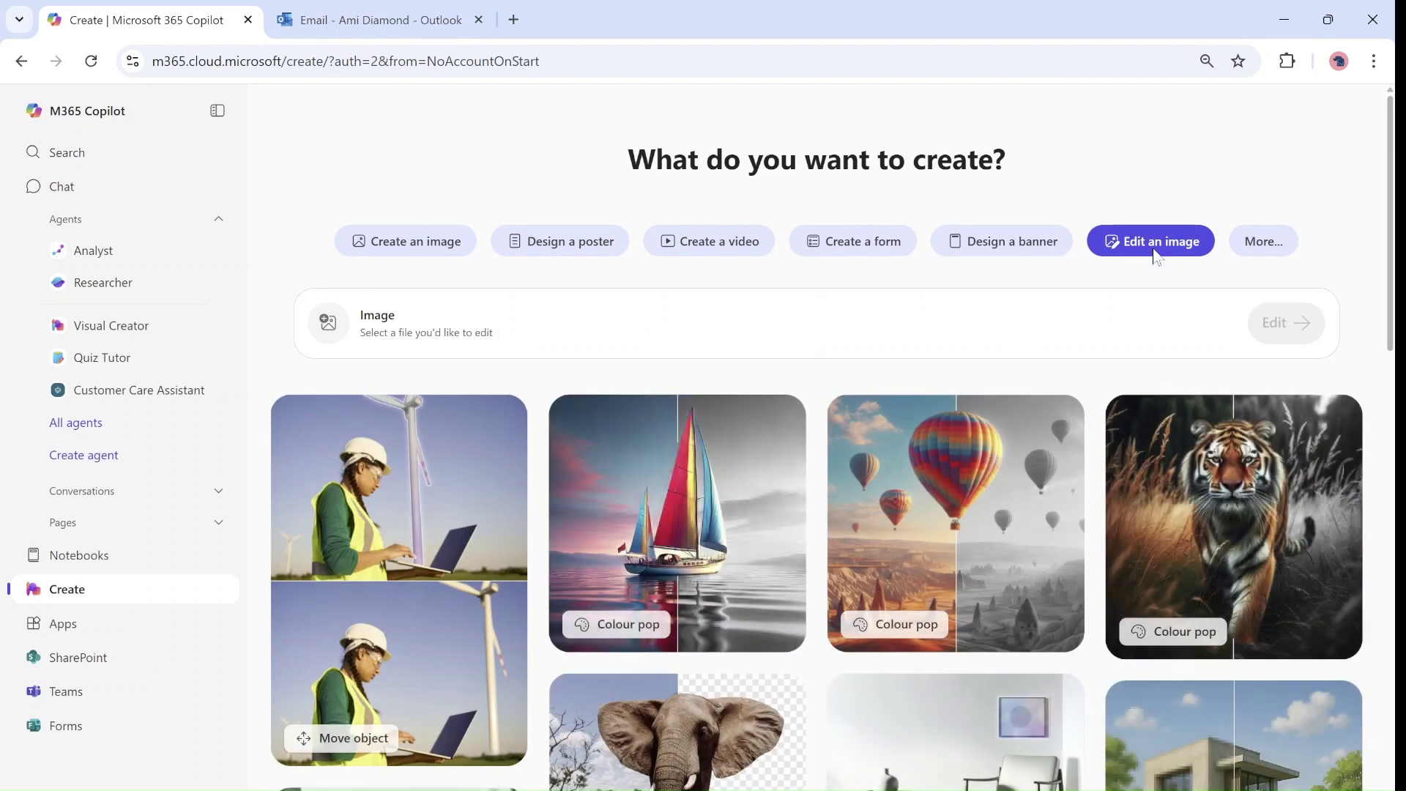
left_click(1264, 249)
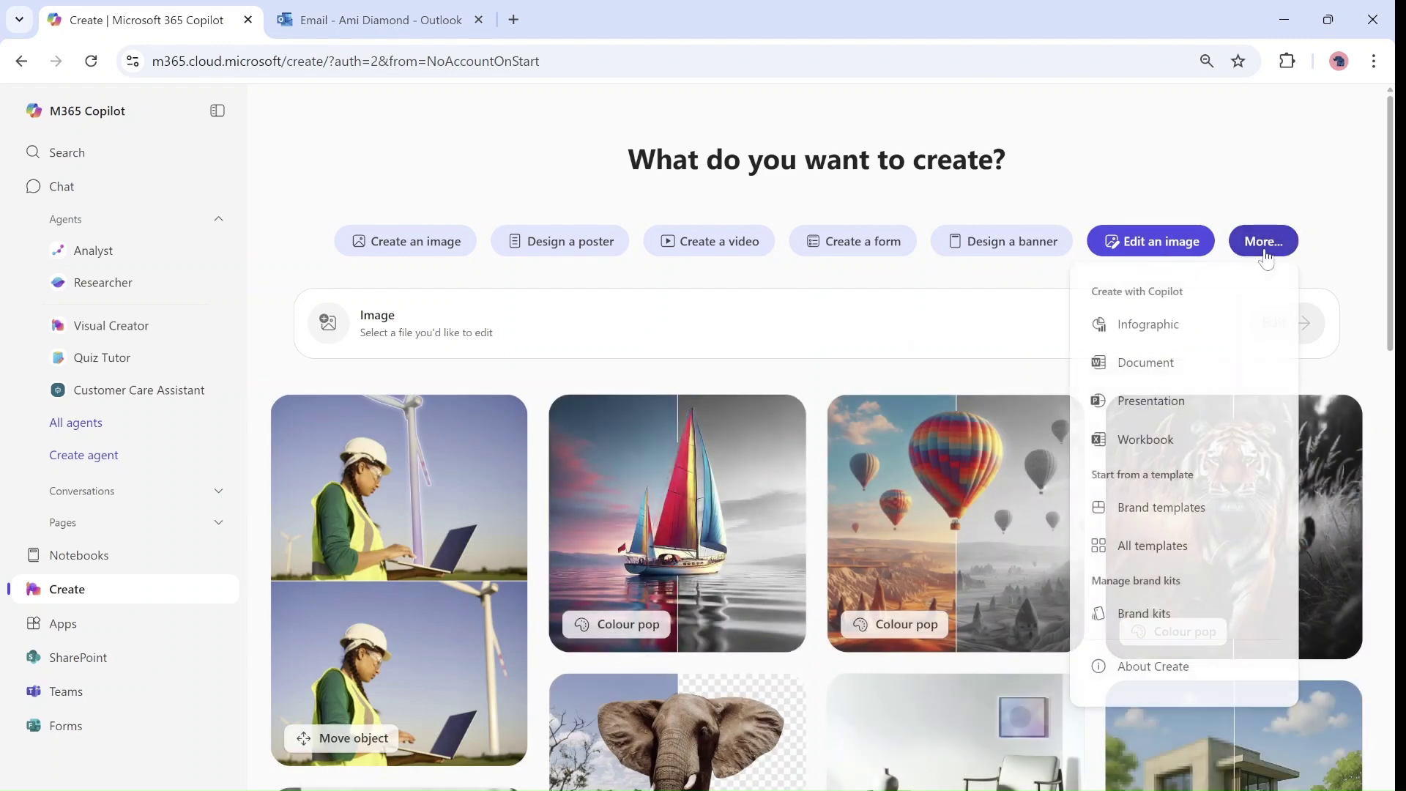
Switch to Infographic mode and browse its example templates.
left_click(1167, 333)
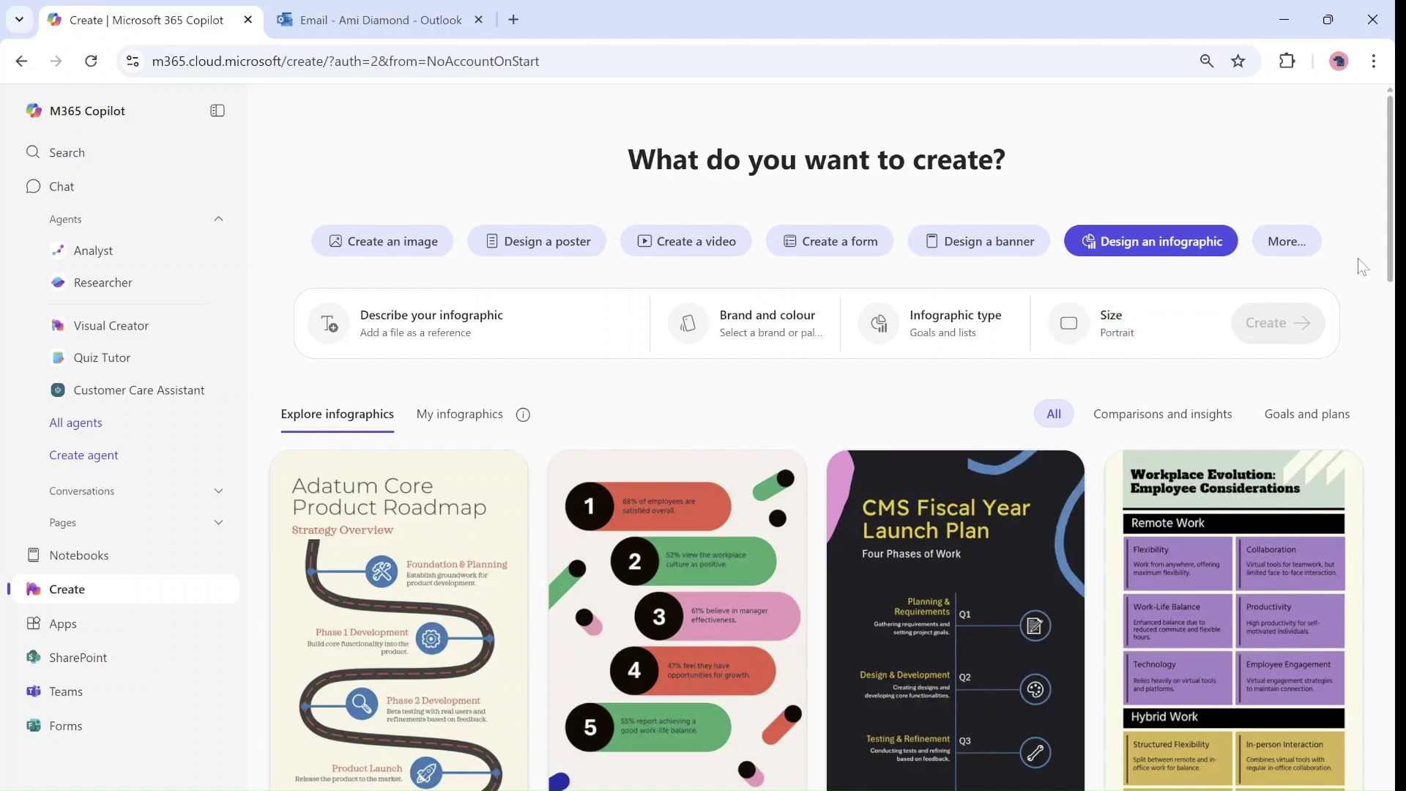
left_click_drag(1392, 205, 1371, 275)
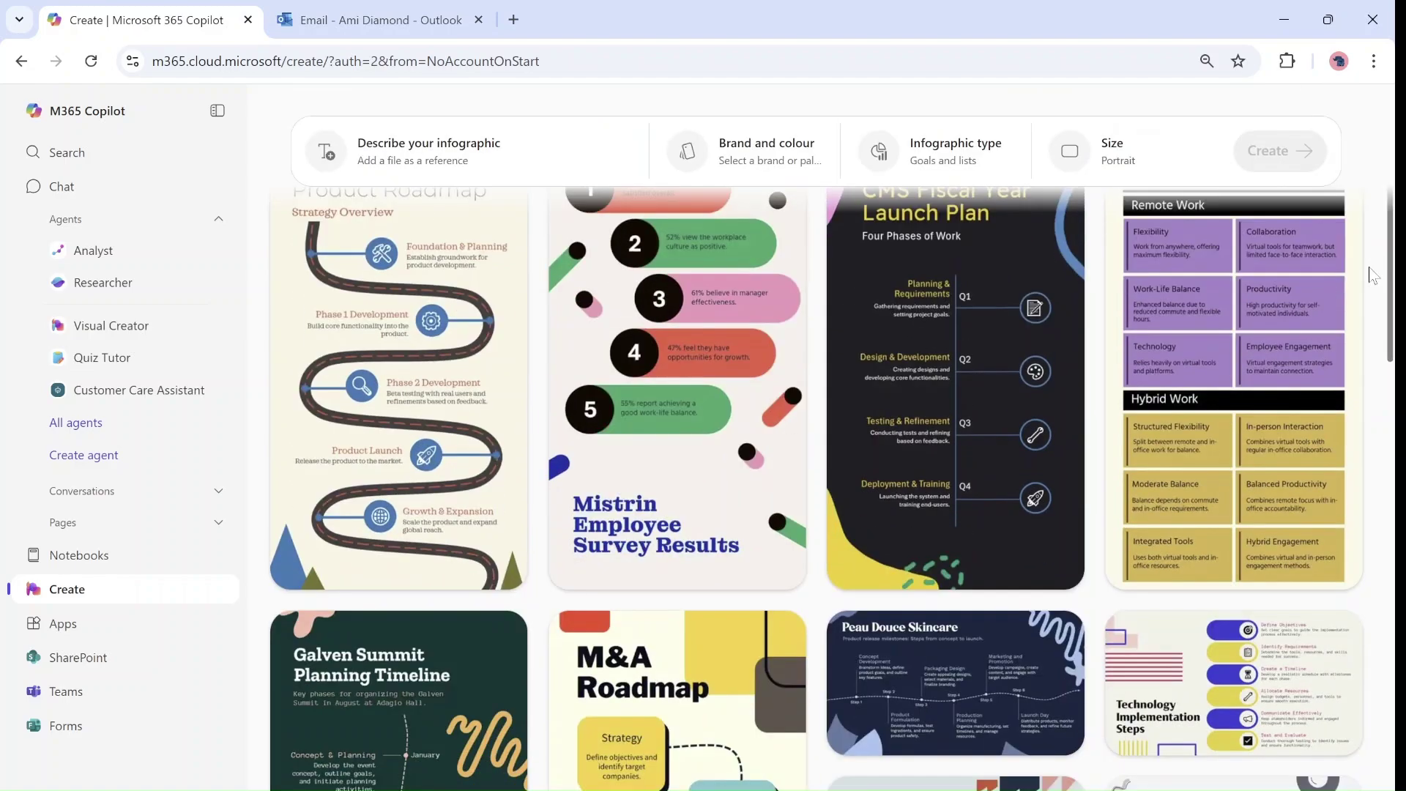
scroll(1338, 404, "down", 12)
scroll(1325, 489, "up", 9)
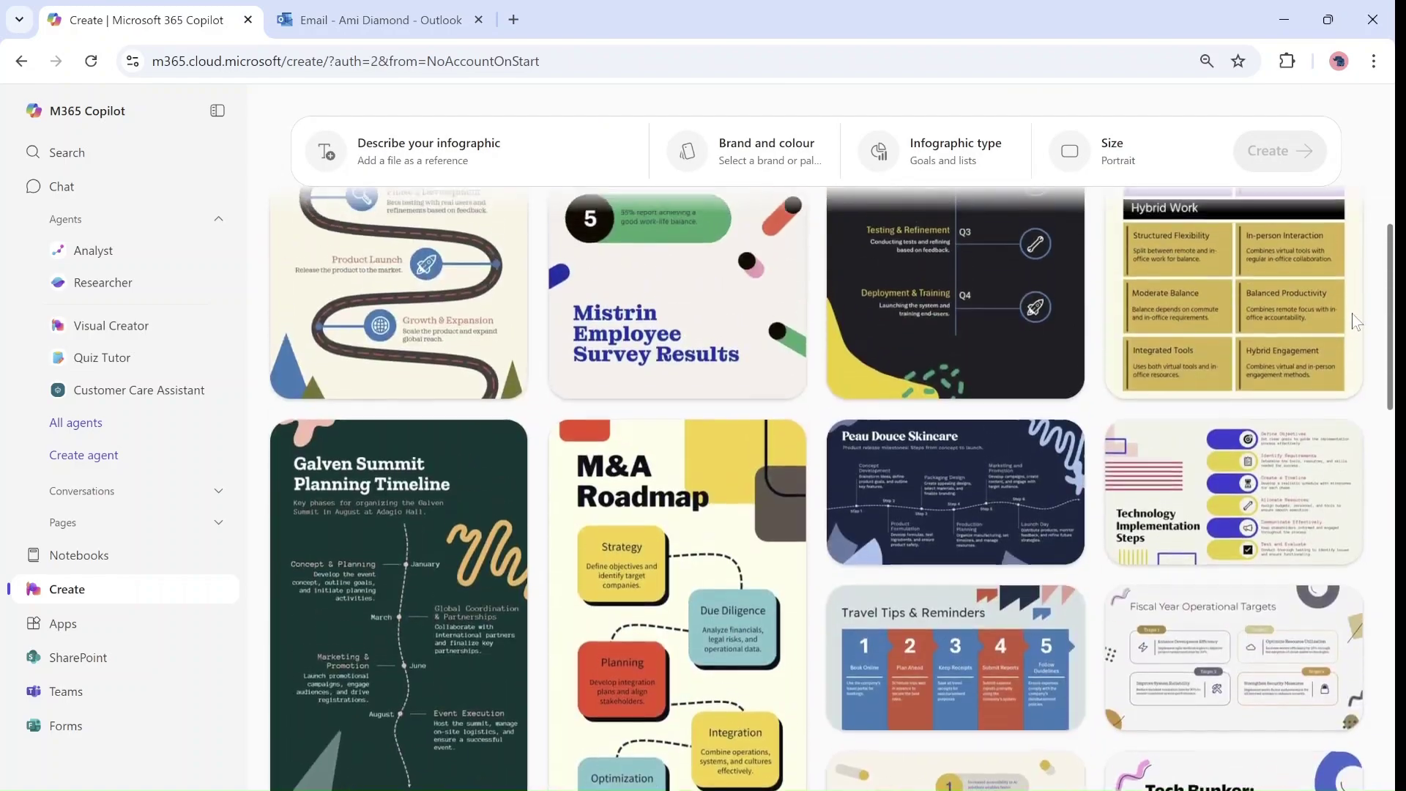
scroll(1356, 319, "up", 8)
scroll(1372, 388, "down", 15)
scroll(1372, 388, "up", 15)
scroll(1376, 352, "down", 6)
scroll(1391, 292, "up", 3)
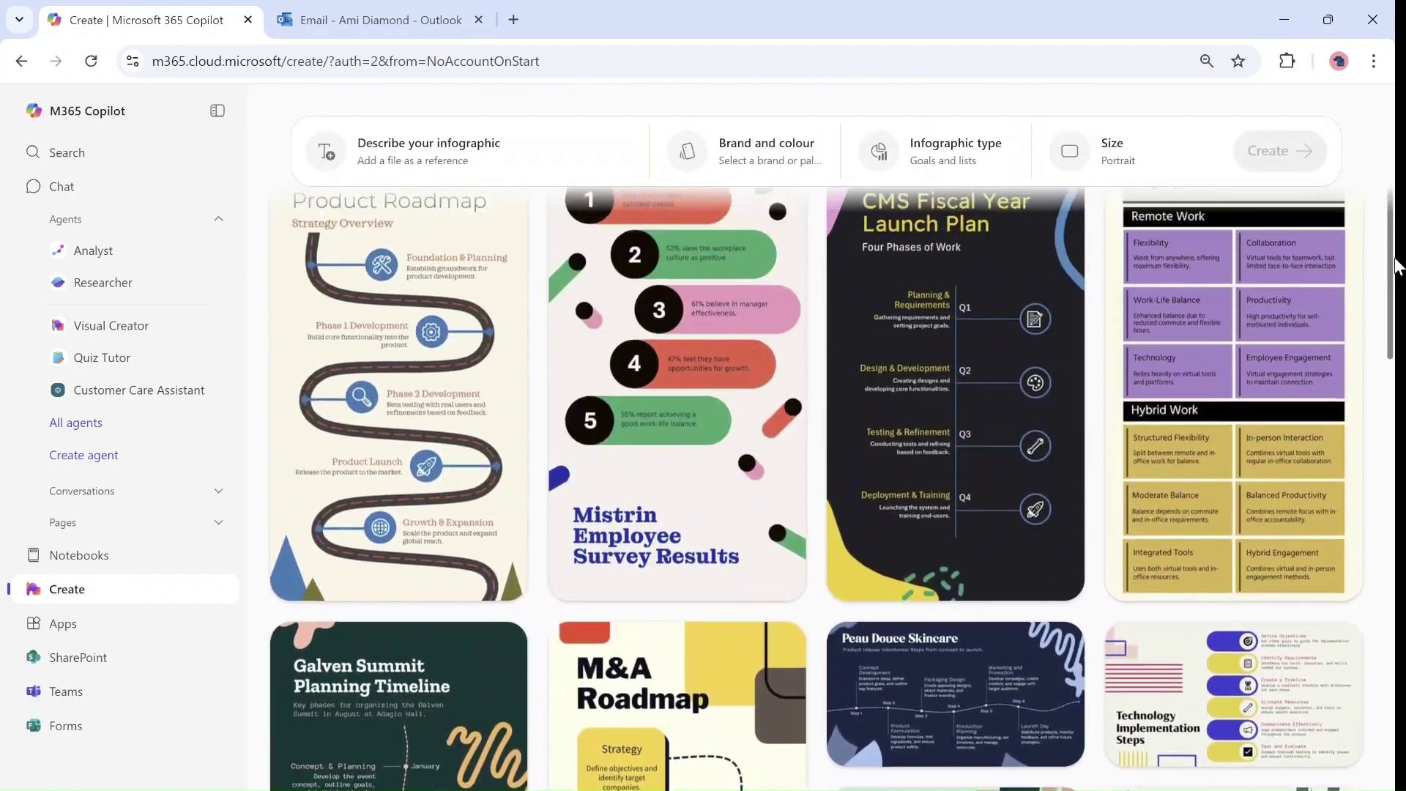
scroll(1397, 271, "down", 15)
scroll(1398, 296, "up", 6)
scroll(1395, 292, "up", 10)
scroll(1369, 287, "down", 6)
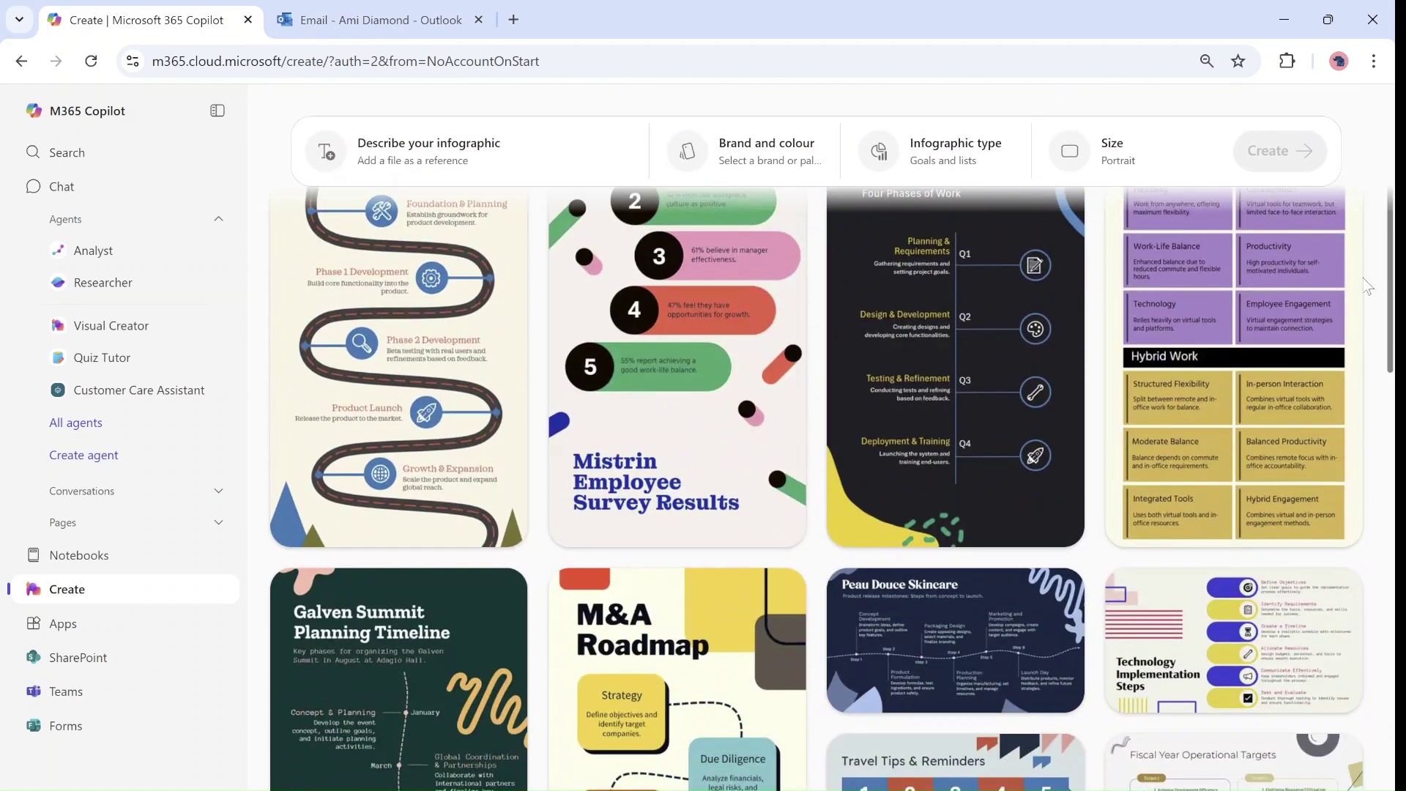
scroll(1368, 256, "up", 5)
scroll(1373, 197, "down", 1)
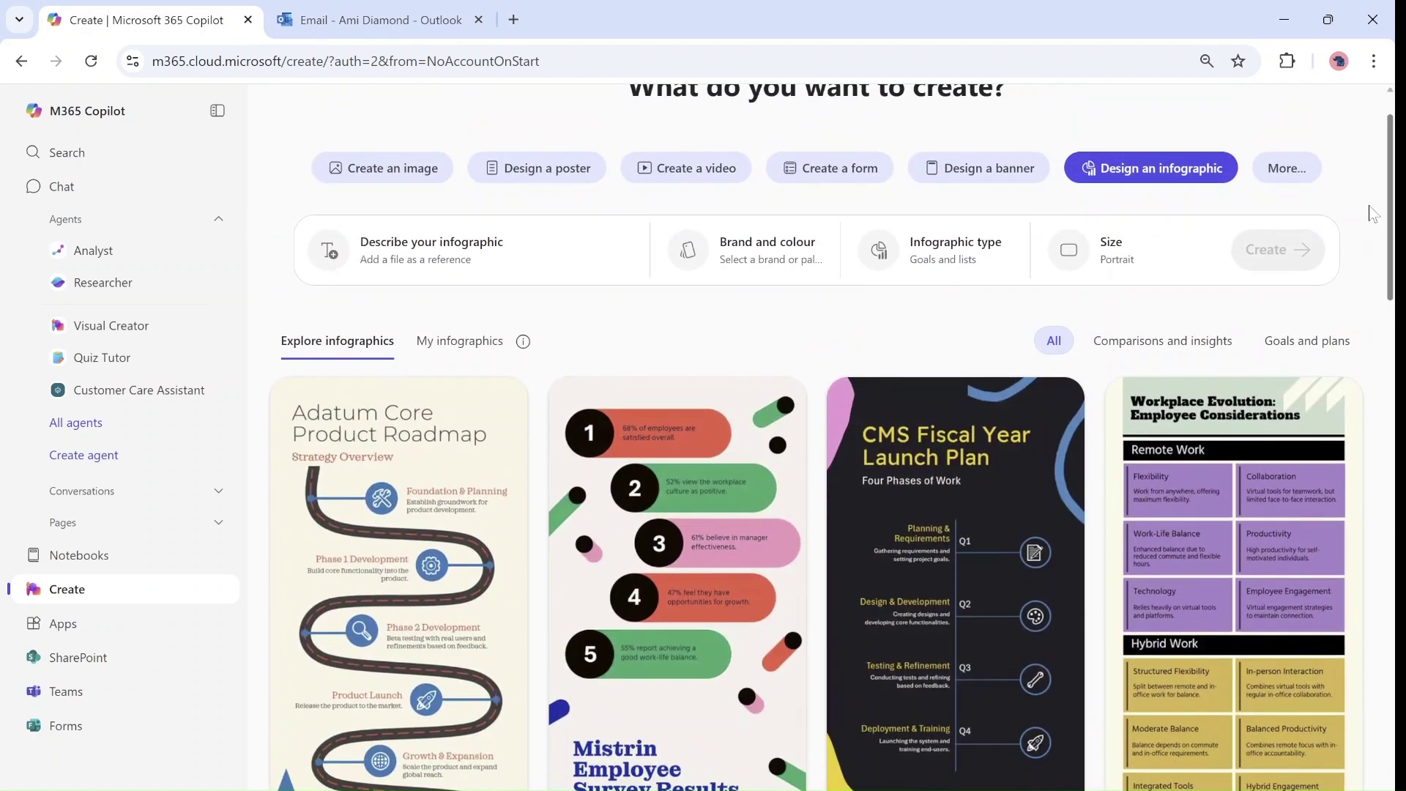
scroll(1377, 187, "up", 2)
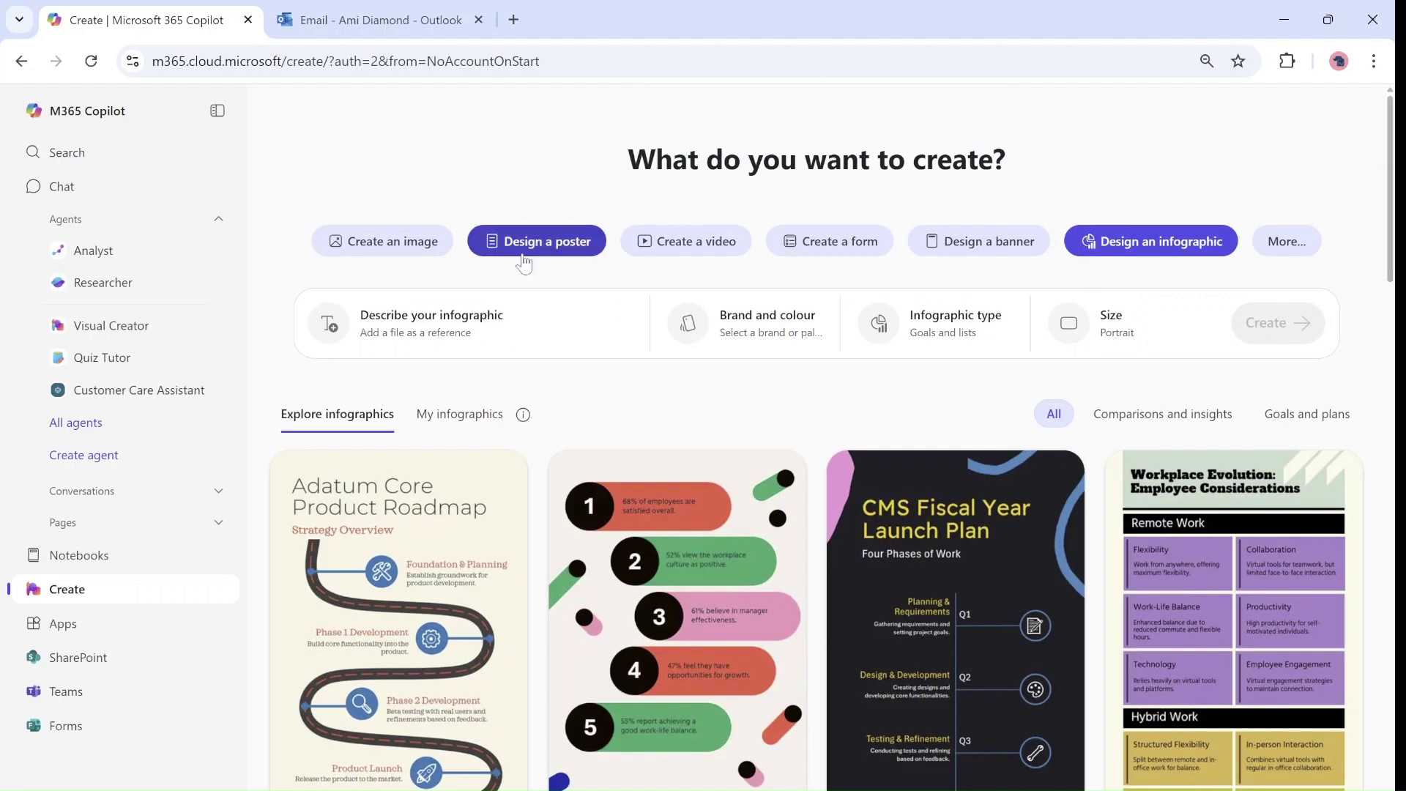
Check the infographic description box, then show the Goals and lists, Timelines and Comparisons types.
left_click(476, 317)
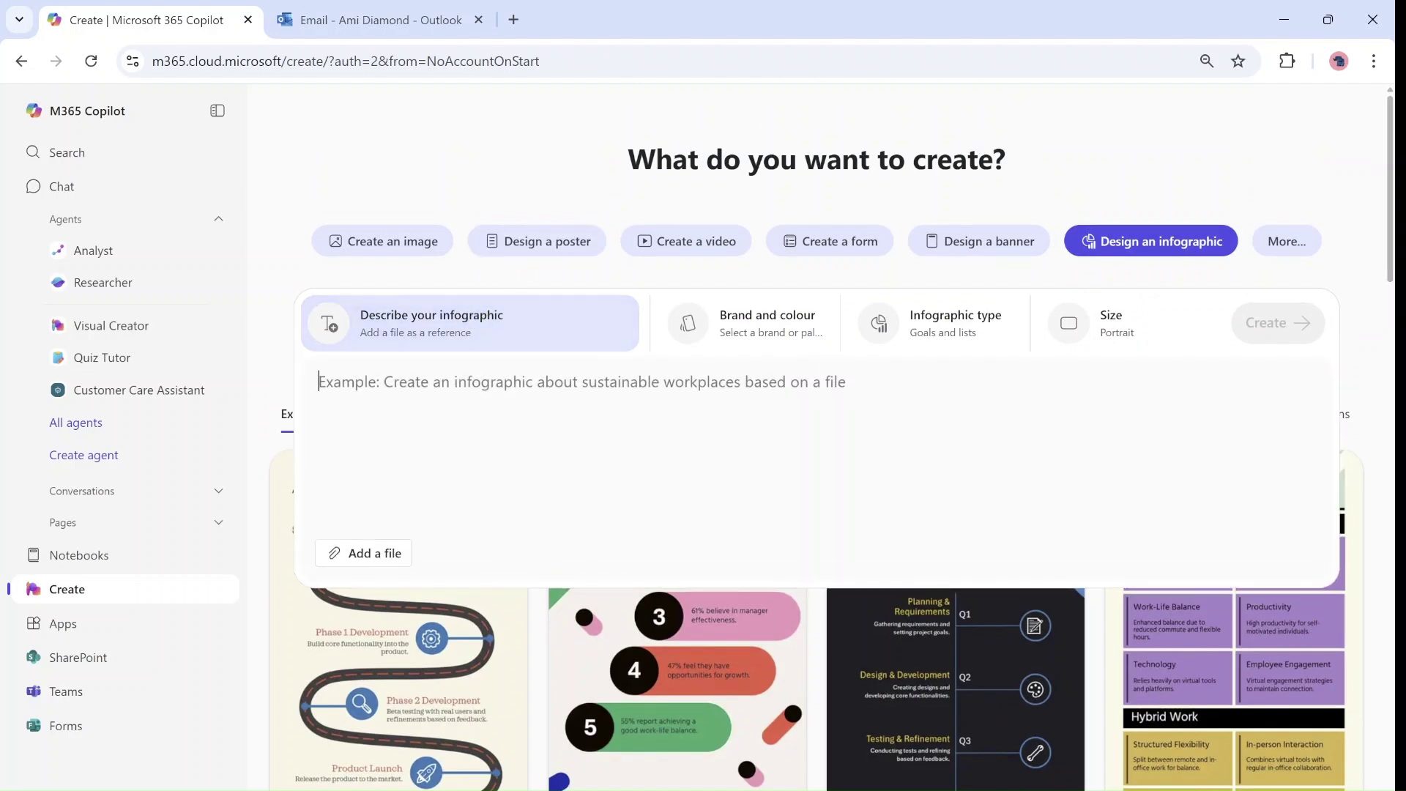
left_click(1155, 173)
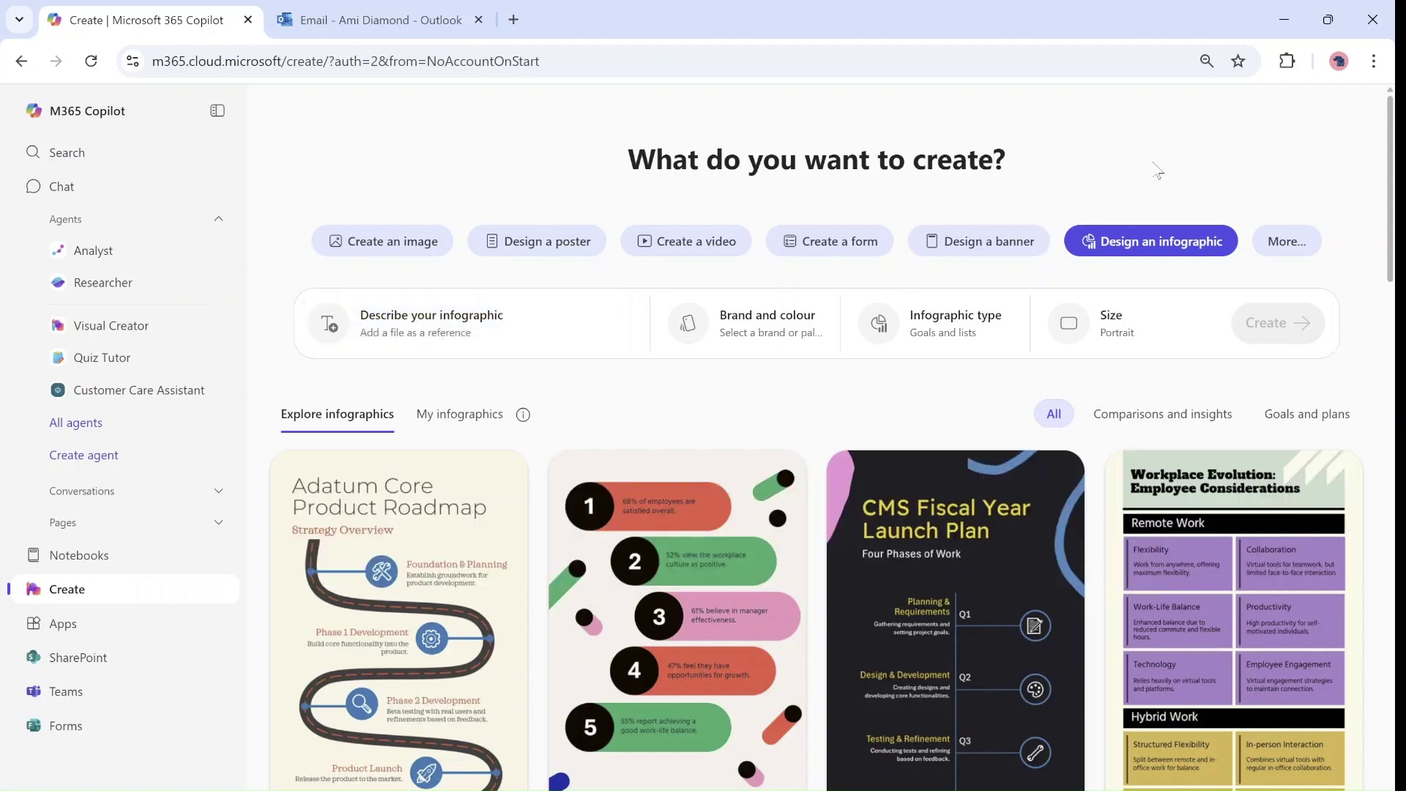
left_click_drag(1393, 146, 1304, 522)
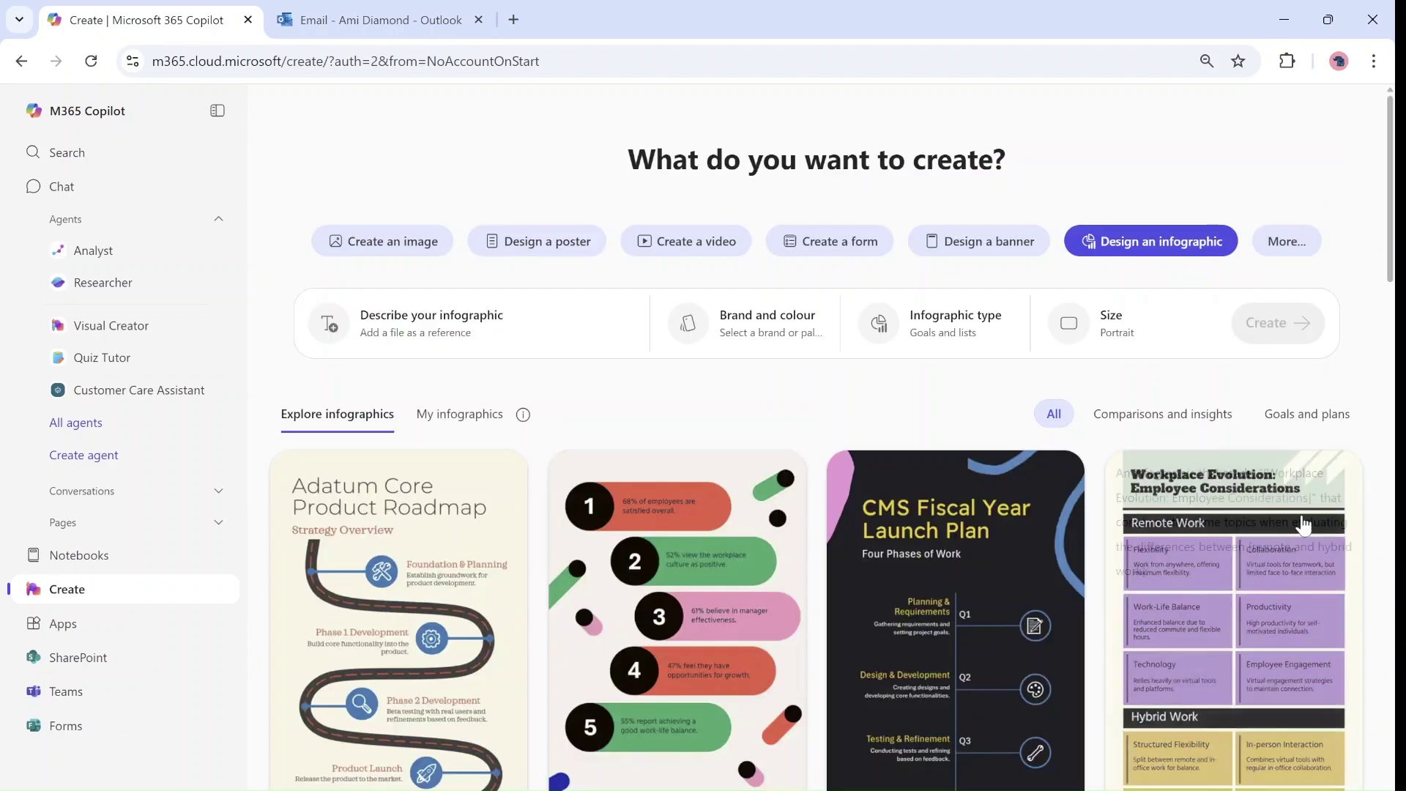
left_click_drag(1396, 220, 1161, 123)
Collapse the infographic type choices and scroll down the Explore infographics gallery.
left_click(945, 311)
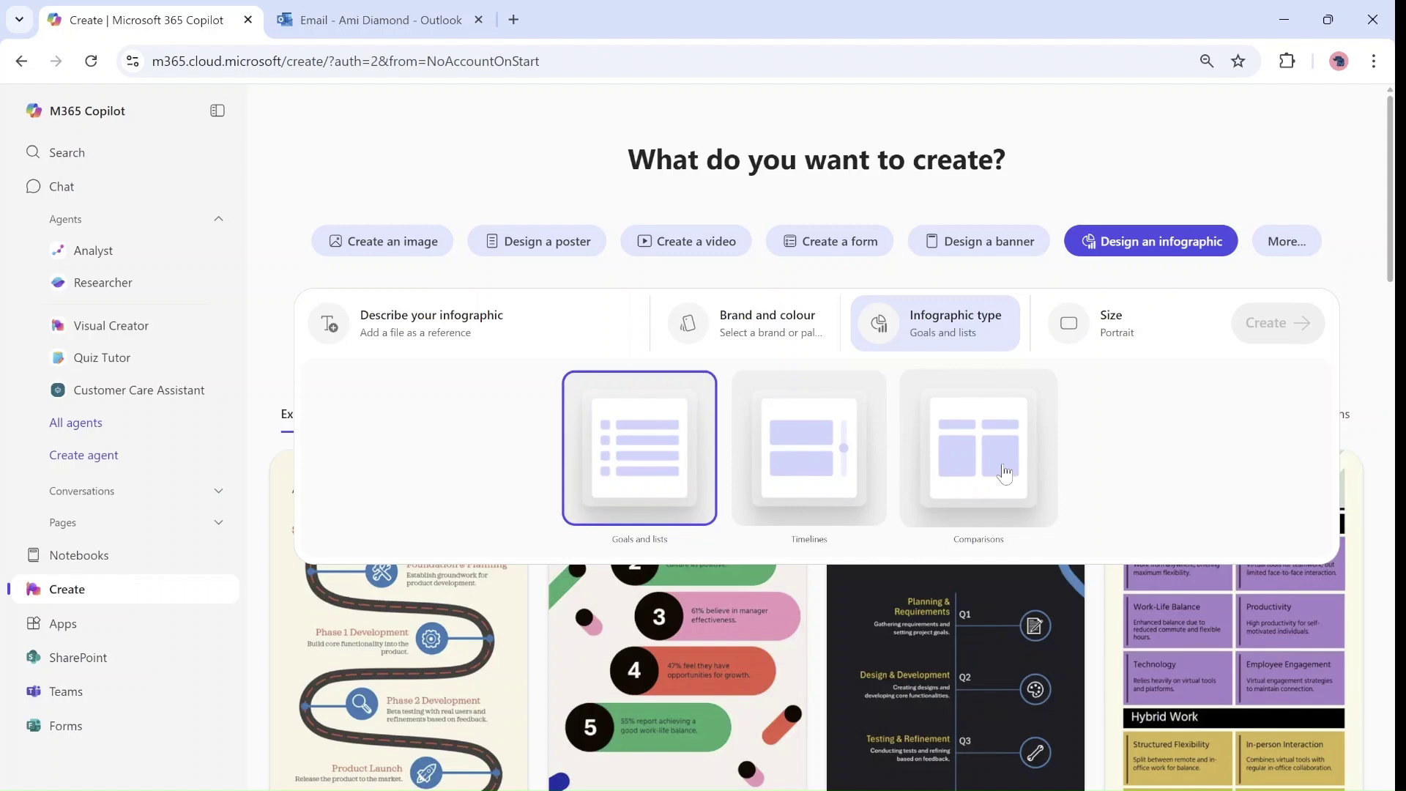
left_click(1383, 225)
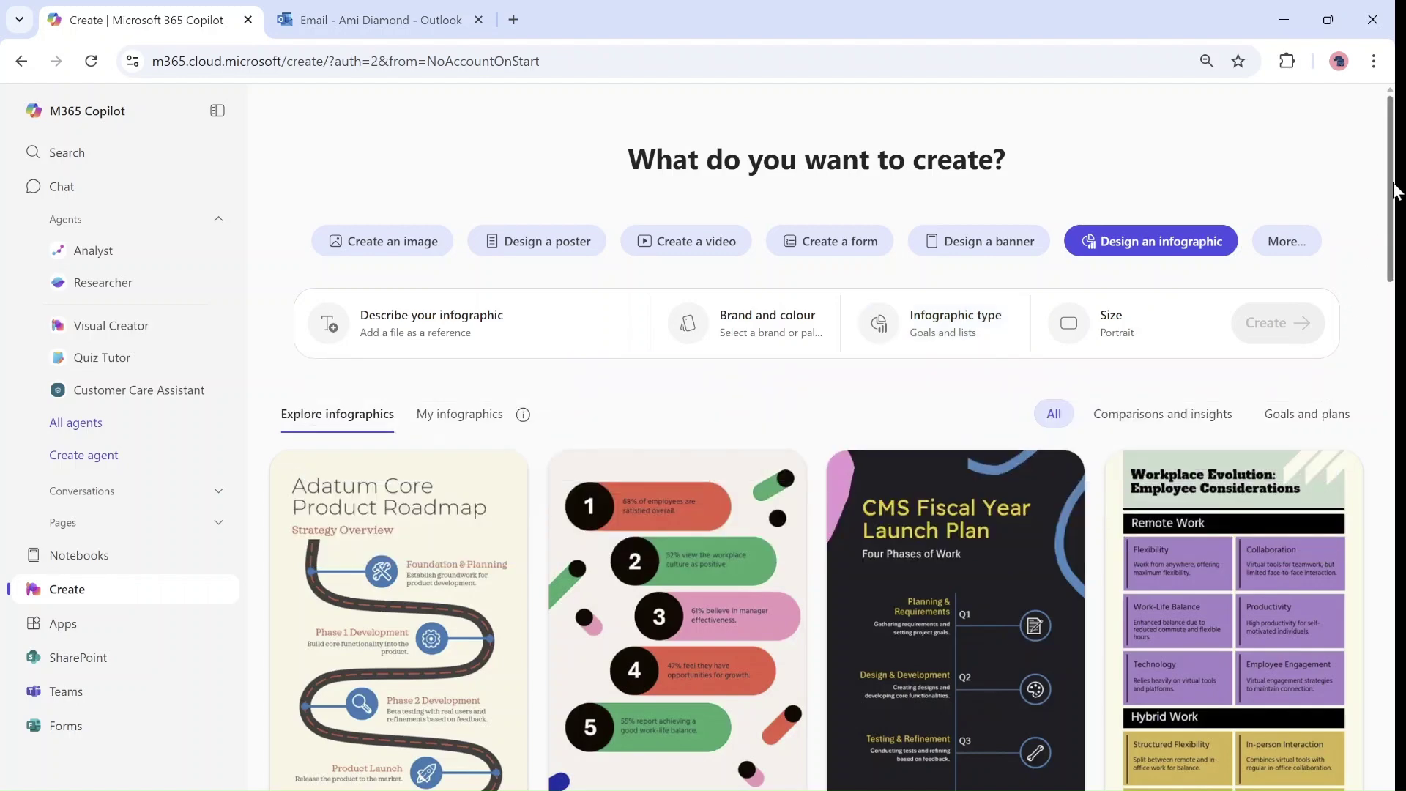
left_click_drag(1395, 192, 1390, 581)
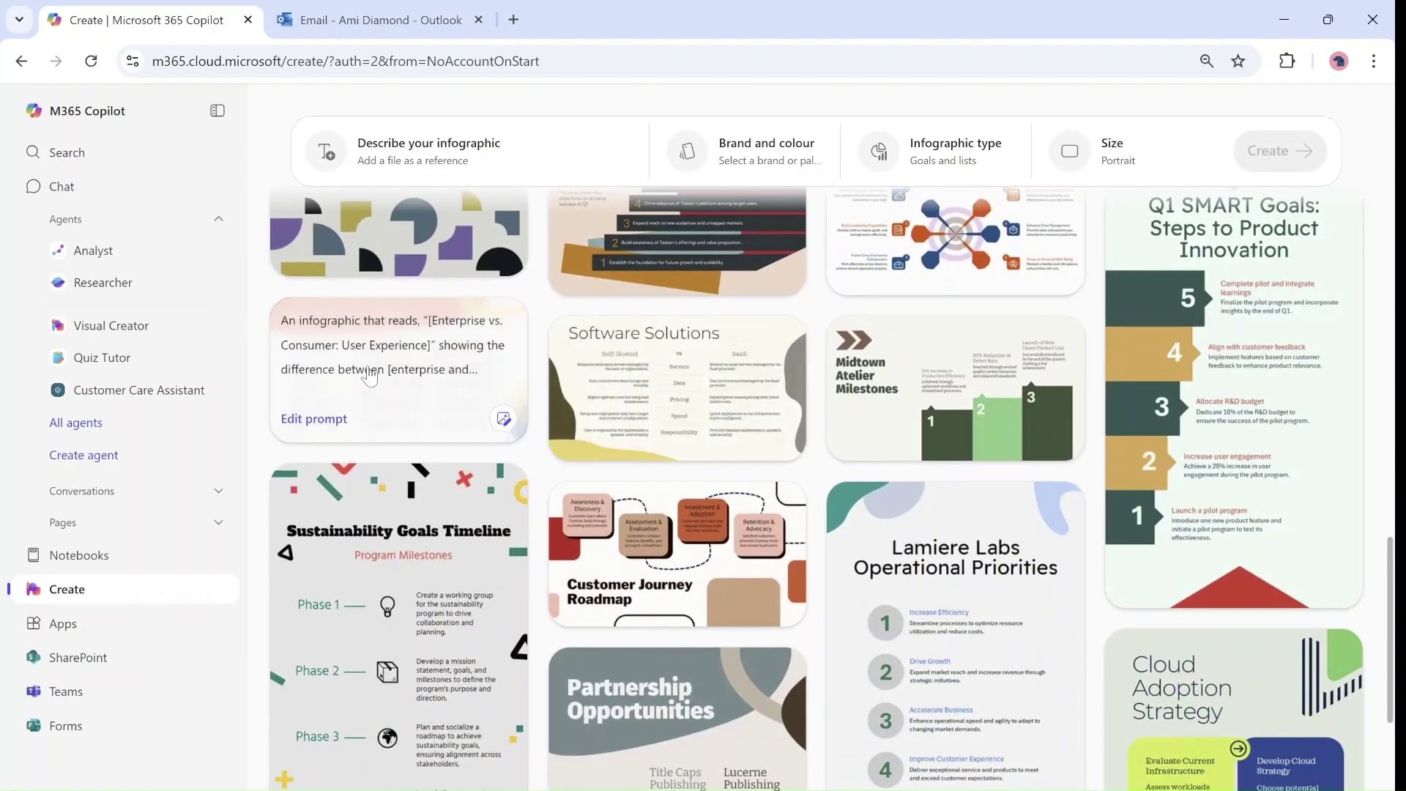
Replace the Enterprise vs. Consumer example prompt with the SharePoint Site vs OneDrive description.
left_click(448, 390)
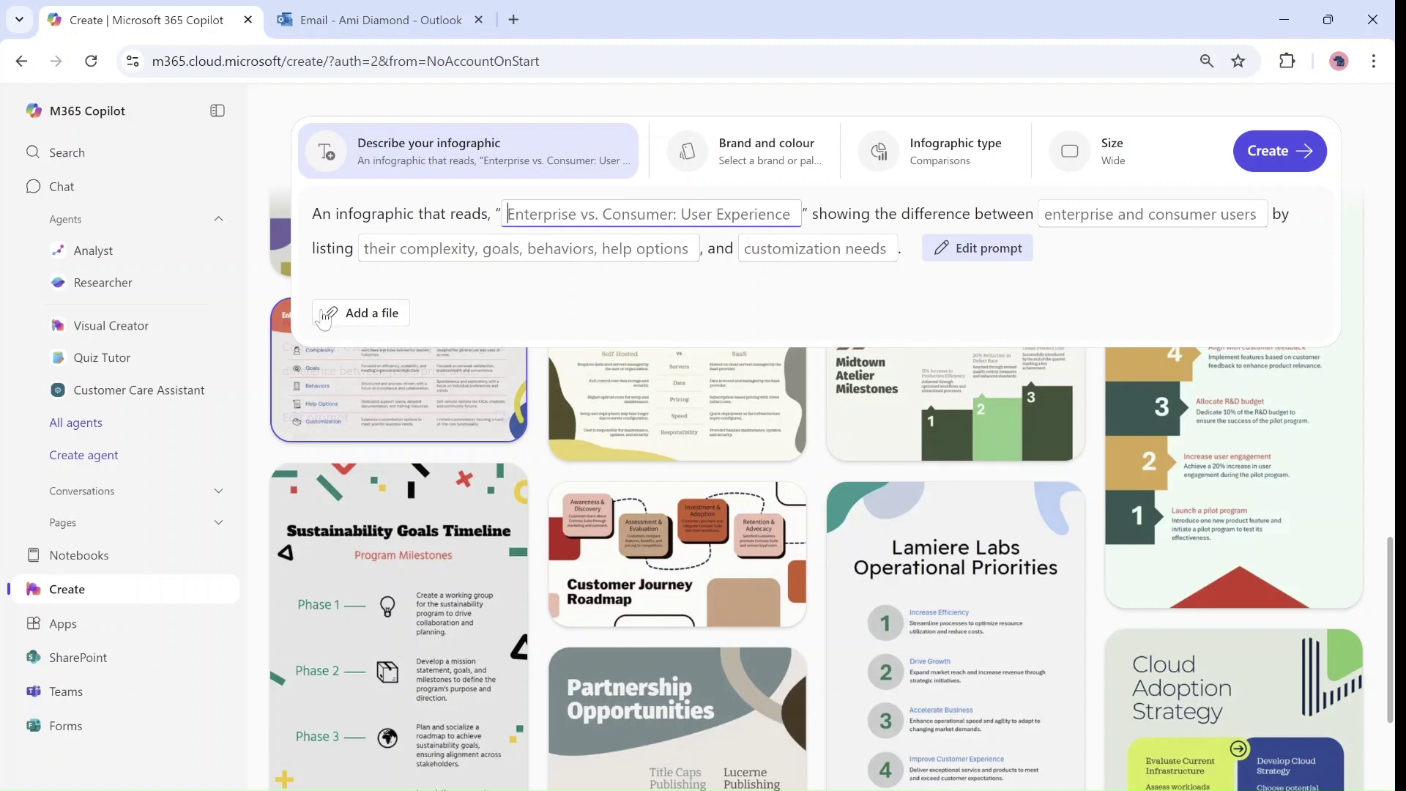
left_click(352, 313)
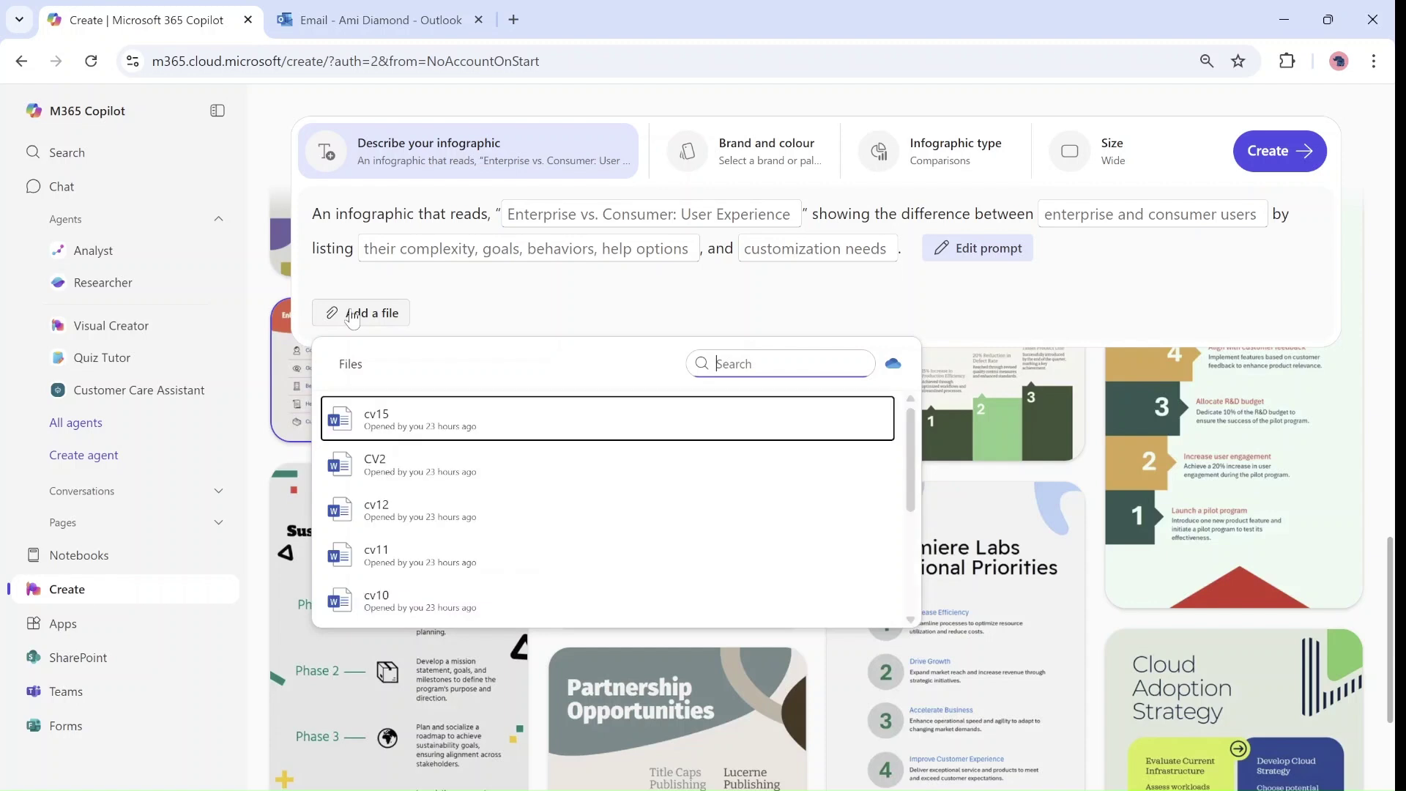
left_click(614, 299)
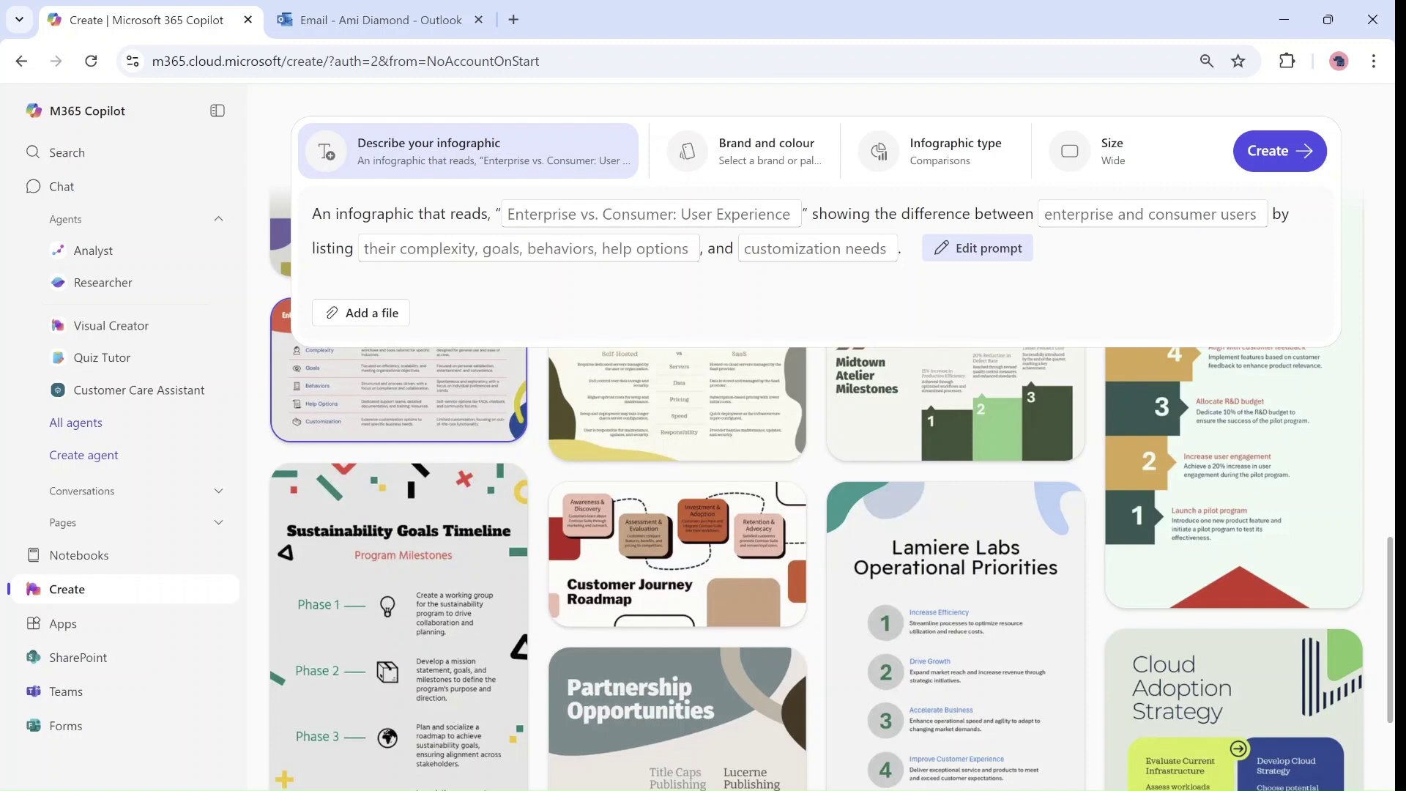
left_click(988, 248)
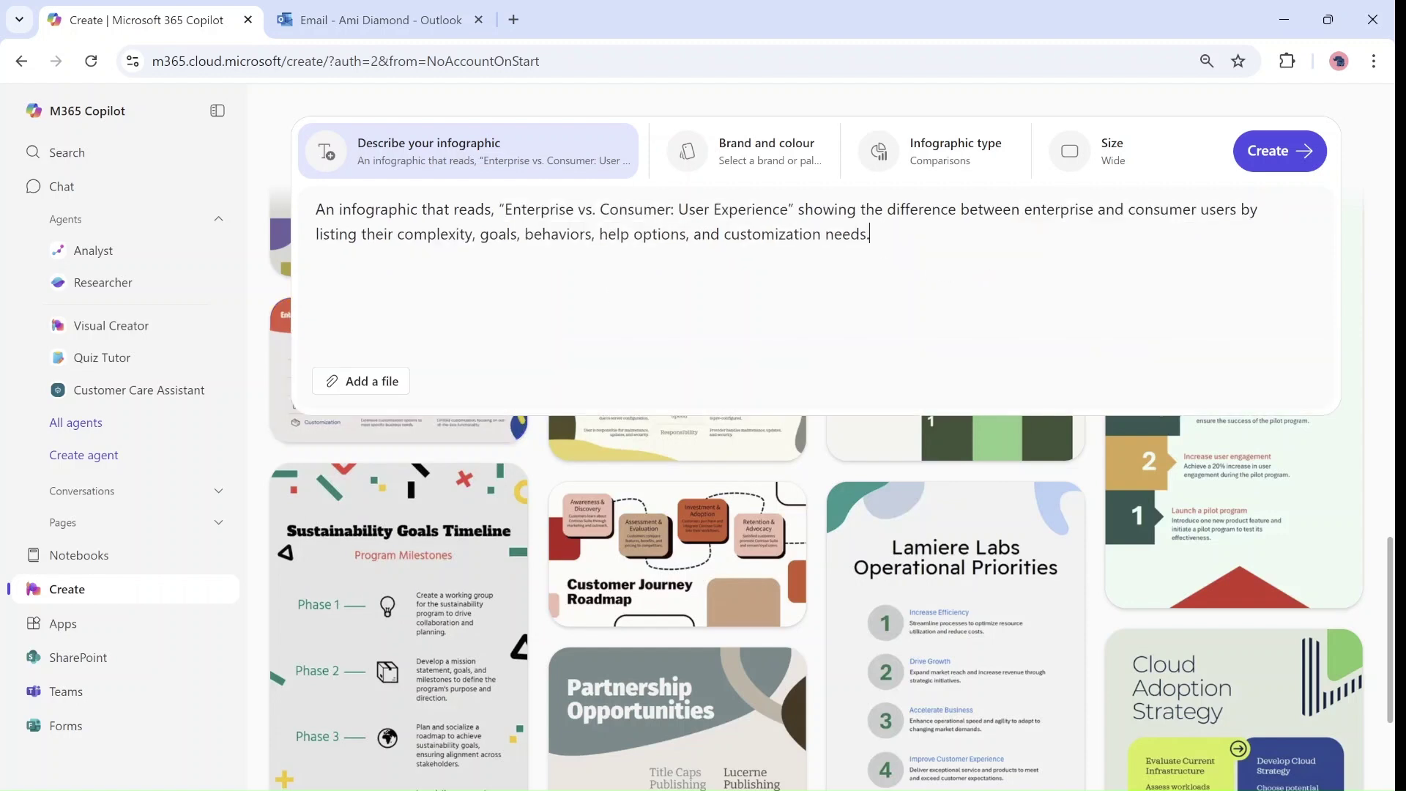
left_click_drag(870, 234, 238, 207)
type("An infographic that reads, \"SharePoint Site vs OneDrive\" showing the difference between SharePoint Site And OneDrive by listing their complexity, goals, behaviors, Pros ,Cons ,Best practice")
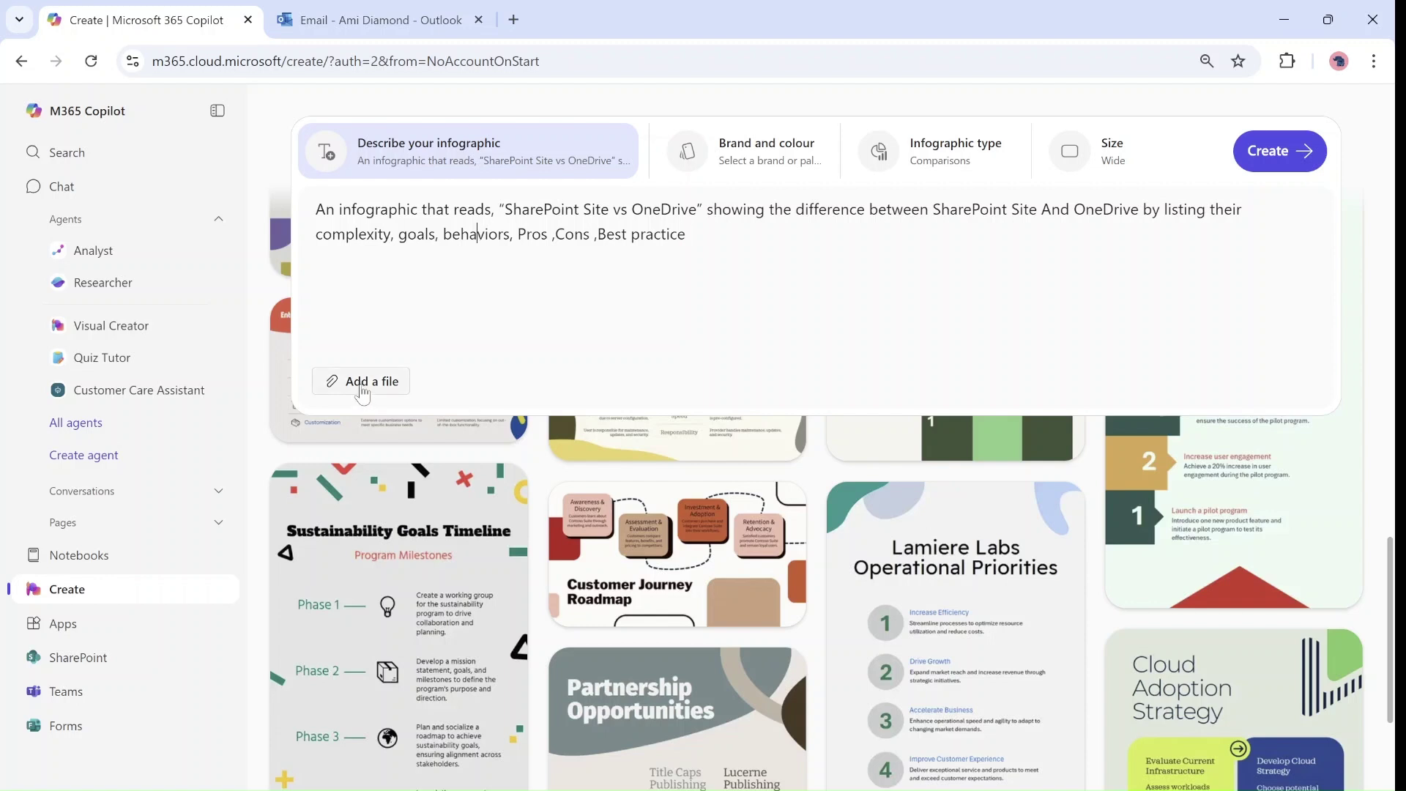
Generate four SharePoint Site vs OneDrive comparison designs from the new prompt.
left_click(1309, 156)
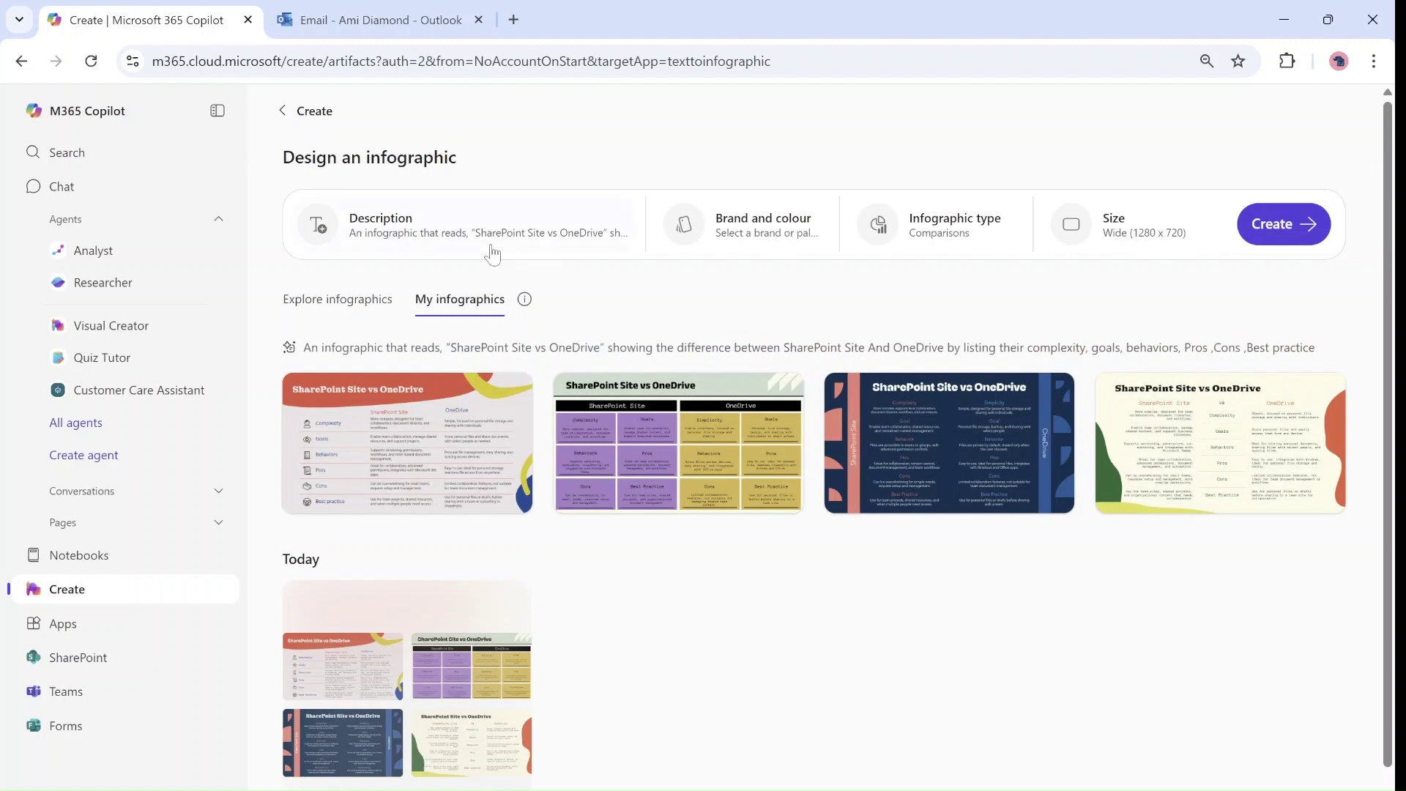
mouse_move(380, 446)
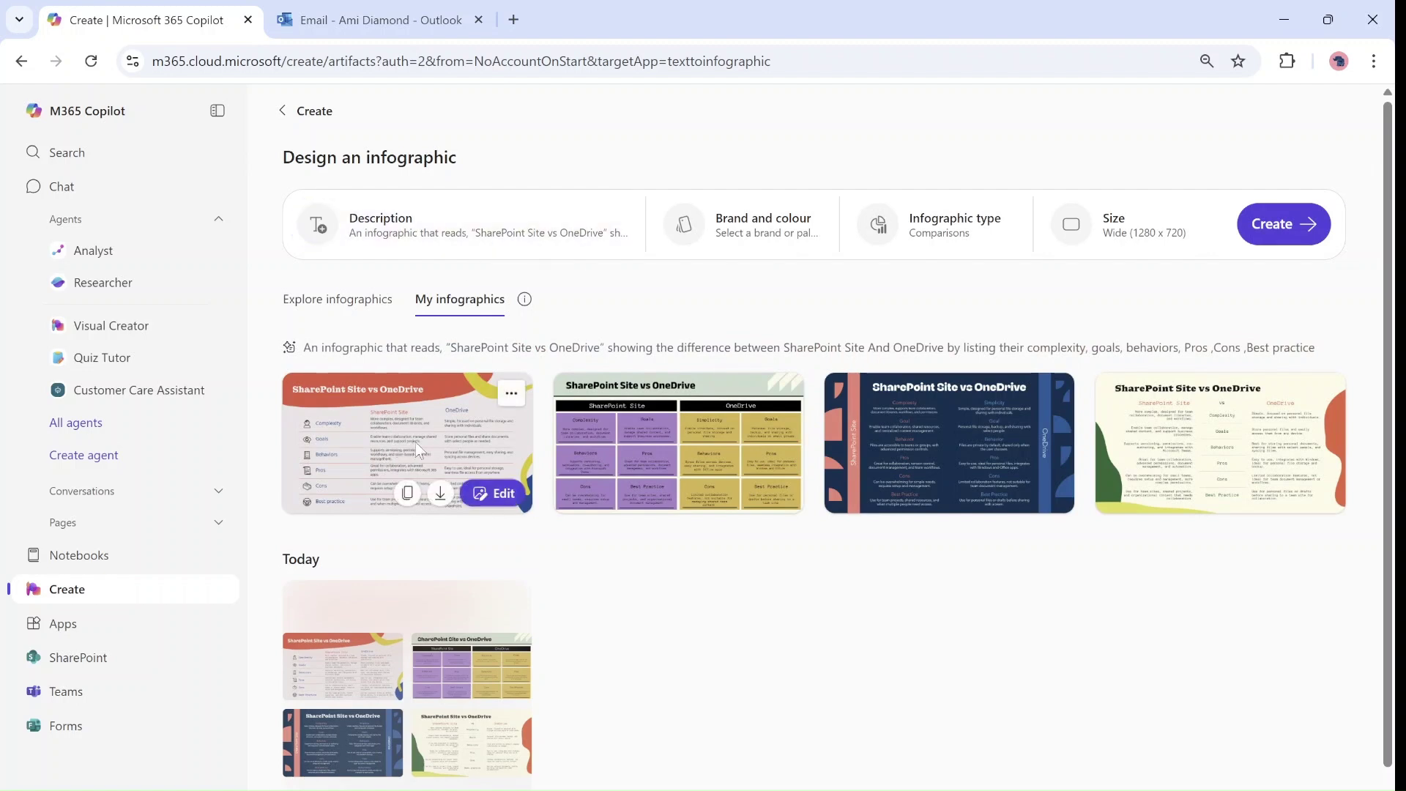
Edit the first design, applying a text style to the SharePoint Site heading.
left_click(481, 487)
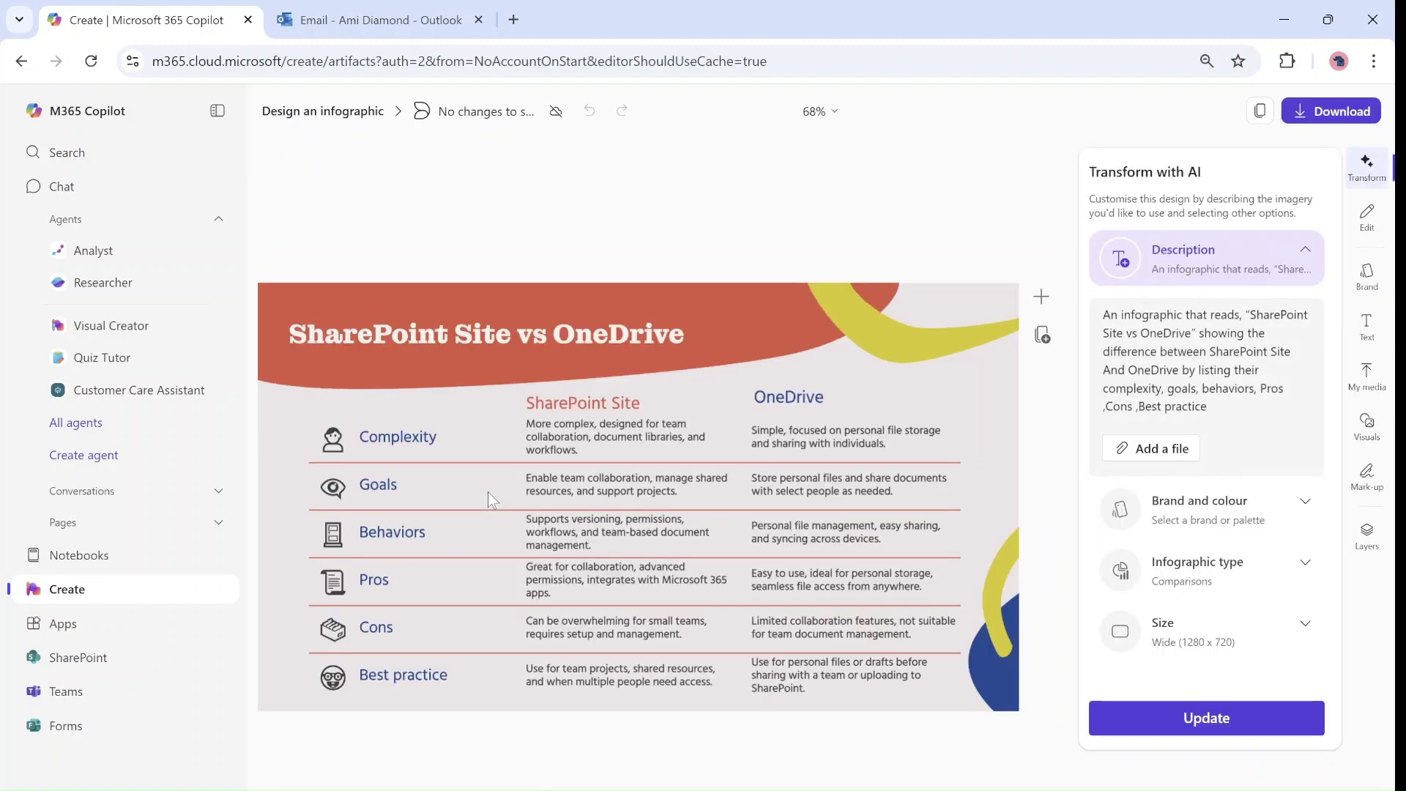
left_click(576, 403)
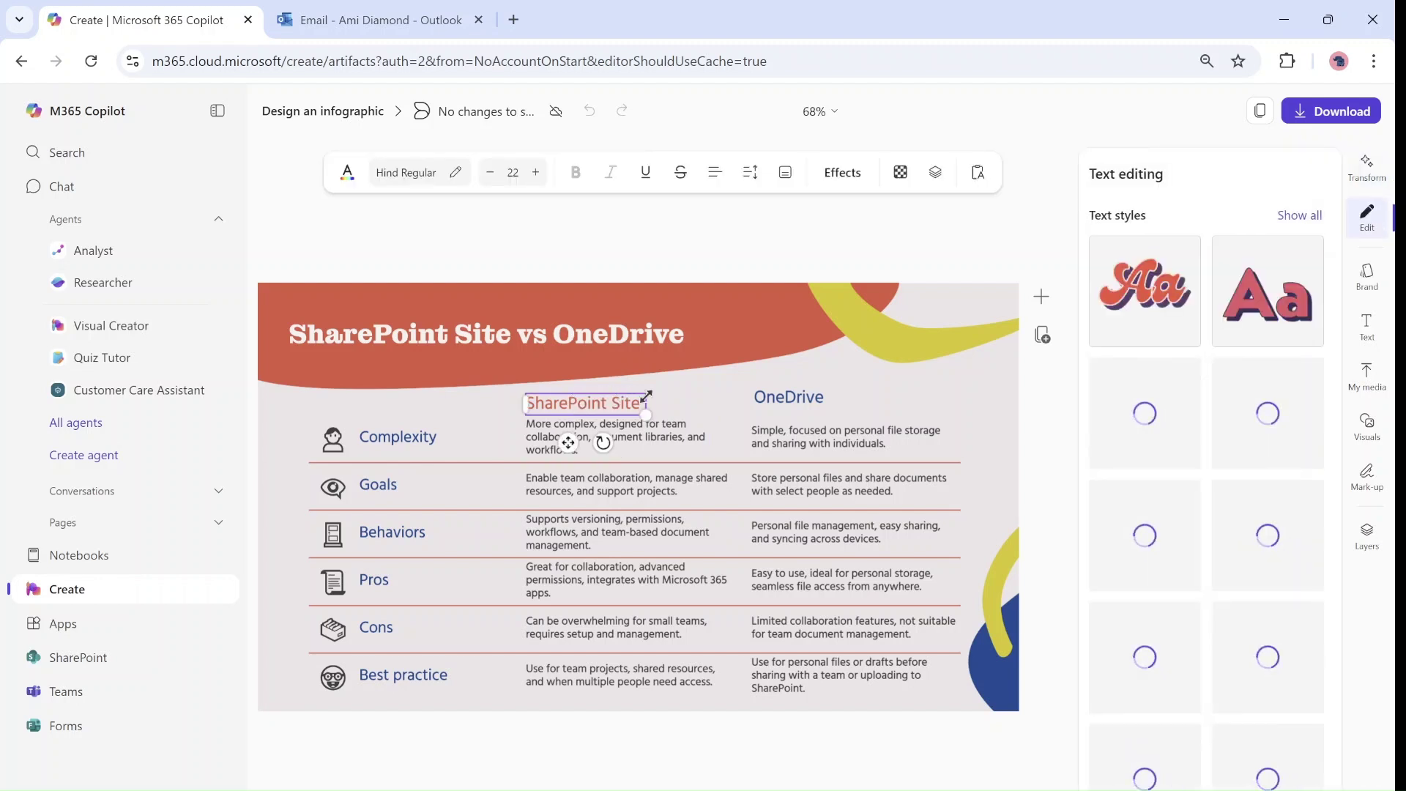
left_click(1271, 306)
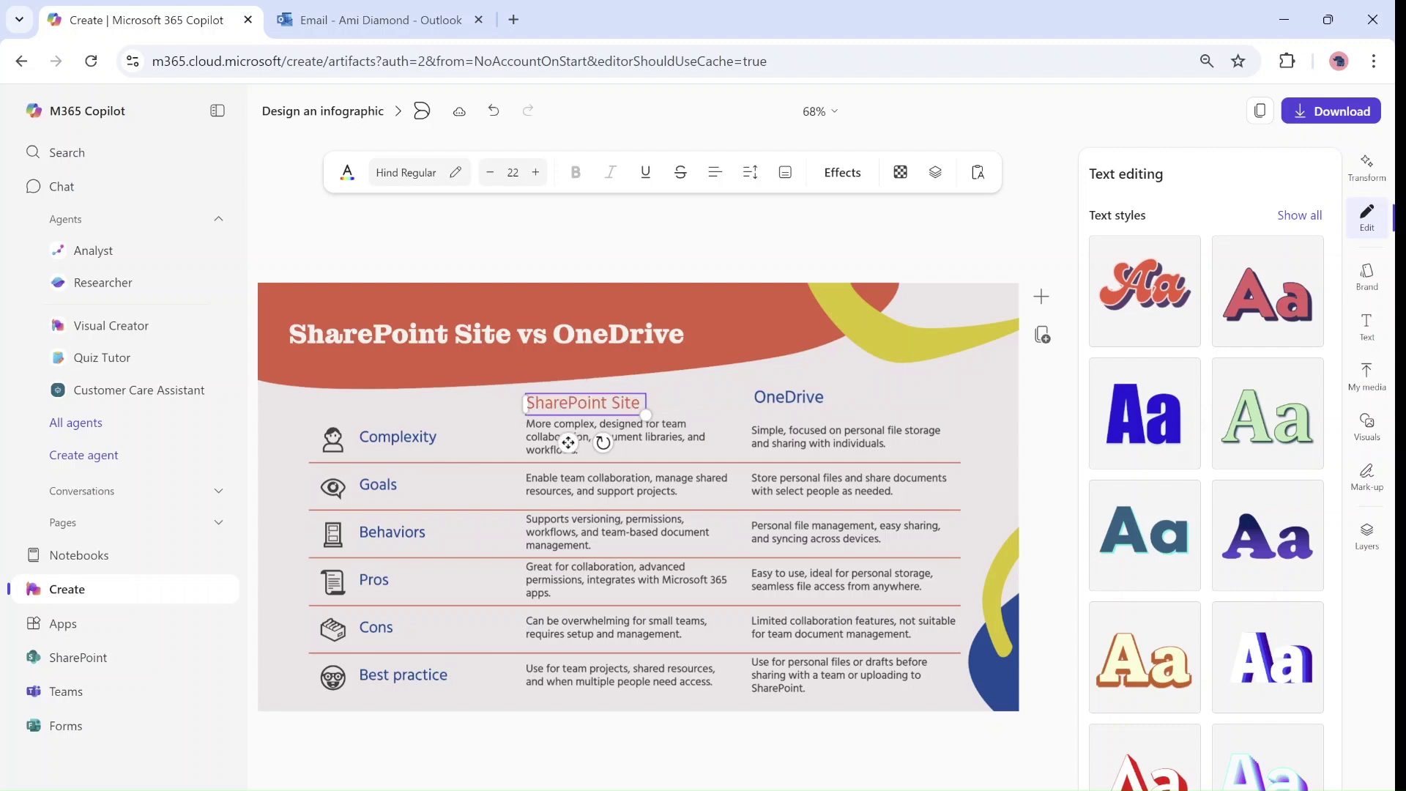
left_click(798, 399)
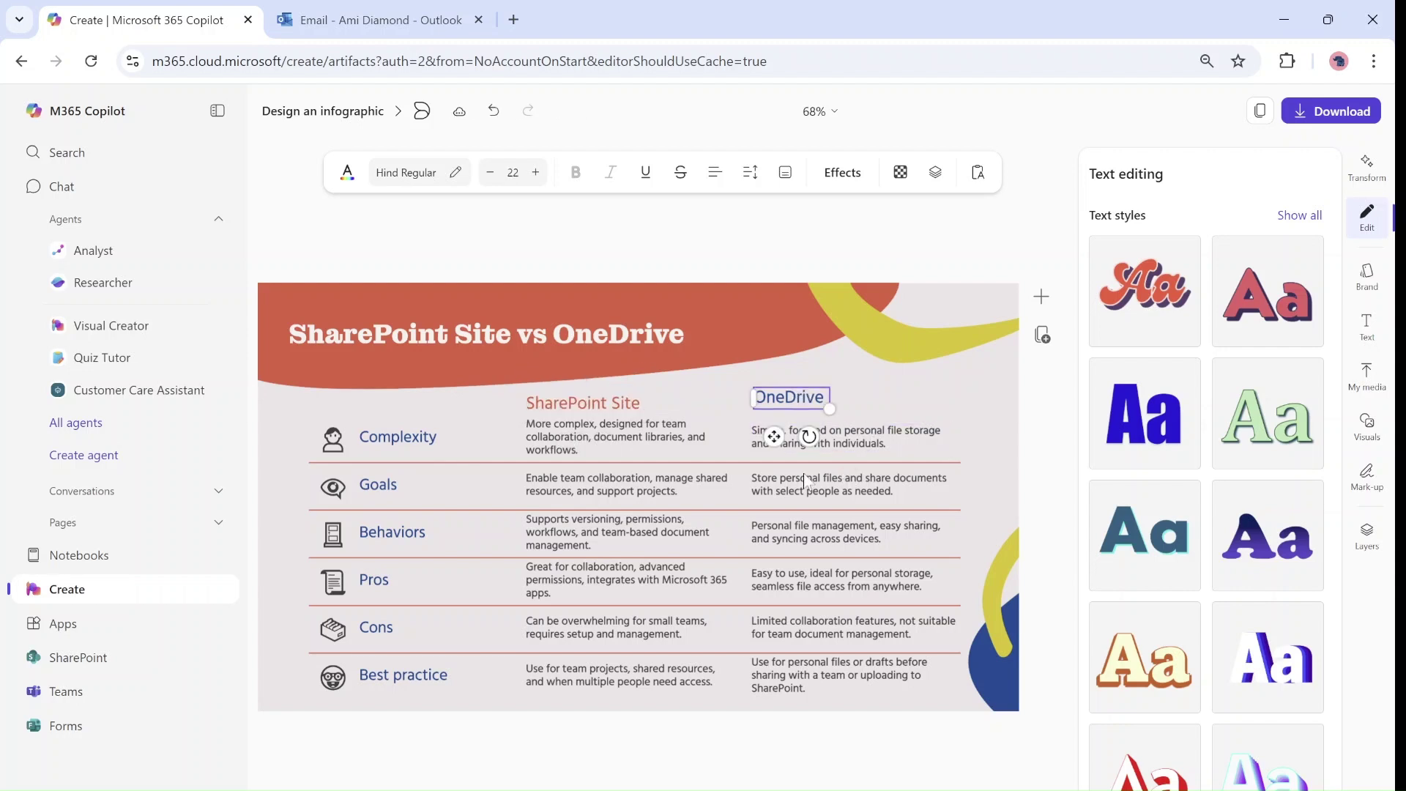
left_click(333, 532)
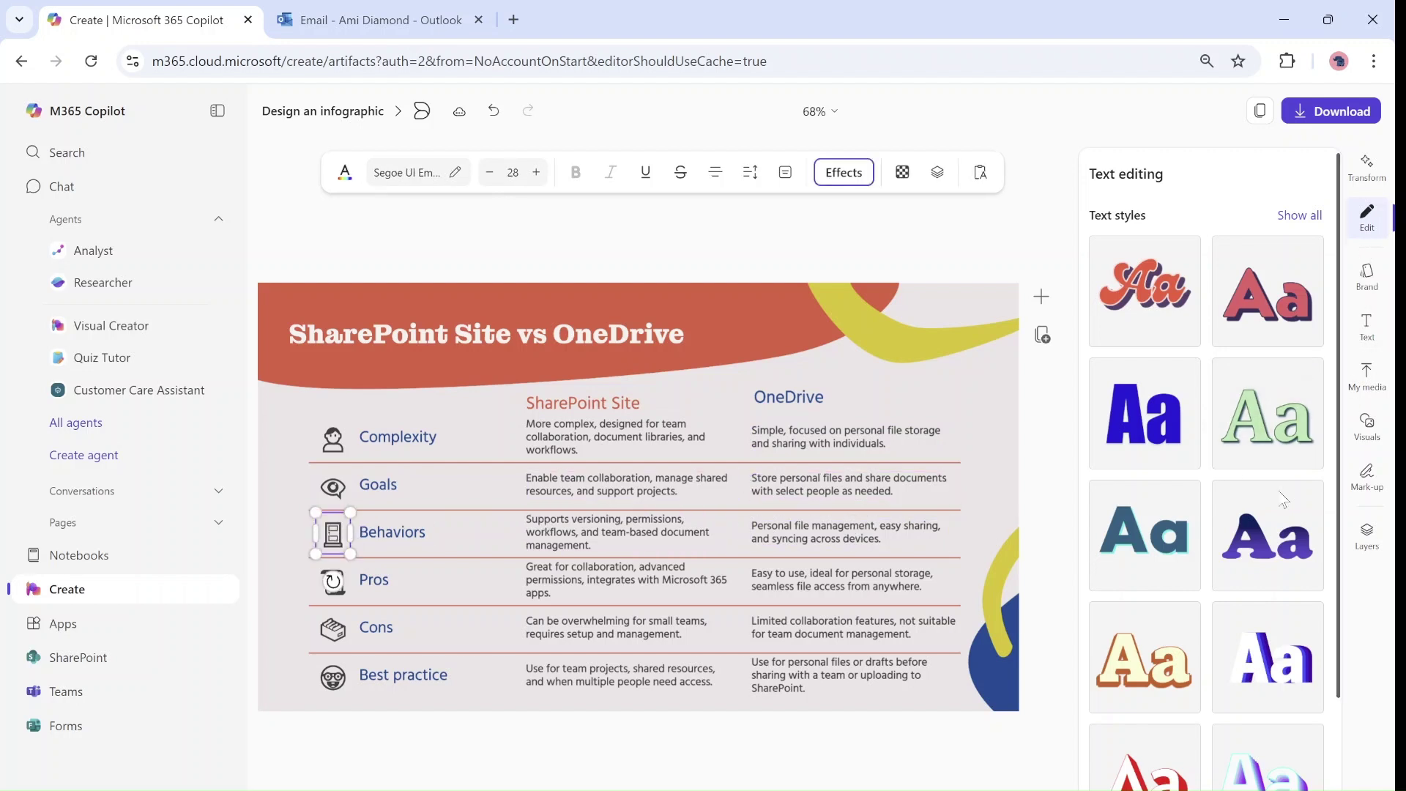
left_click(919, 252)
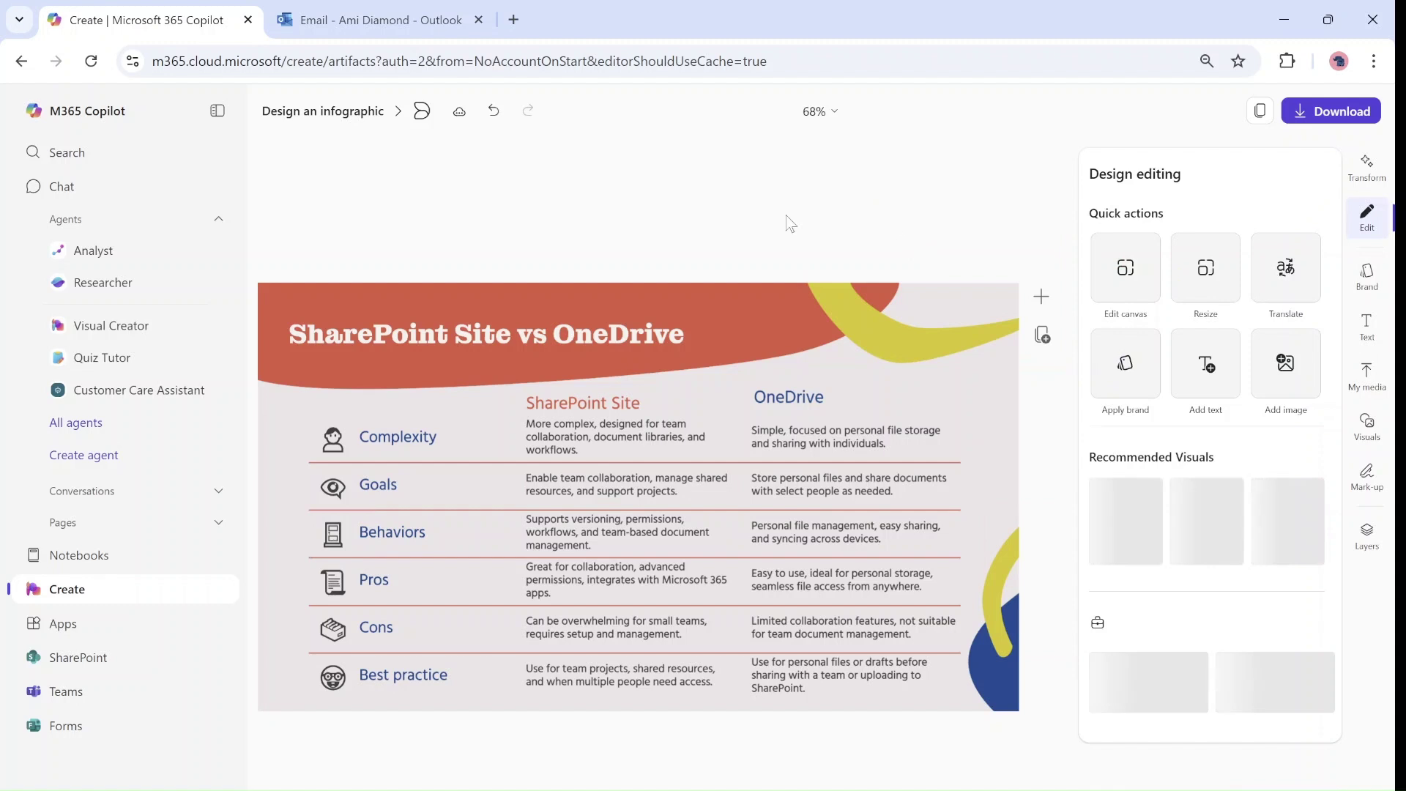
Download the infographic in PPTX format instead of PNG.
left_click(1331, 112)
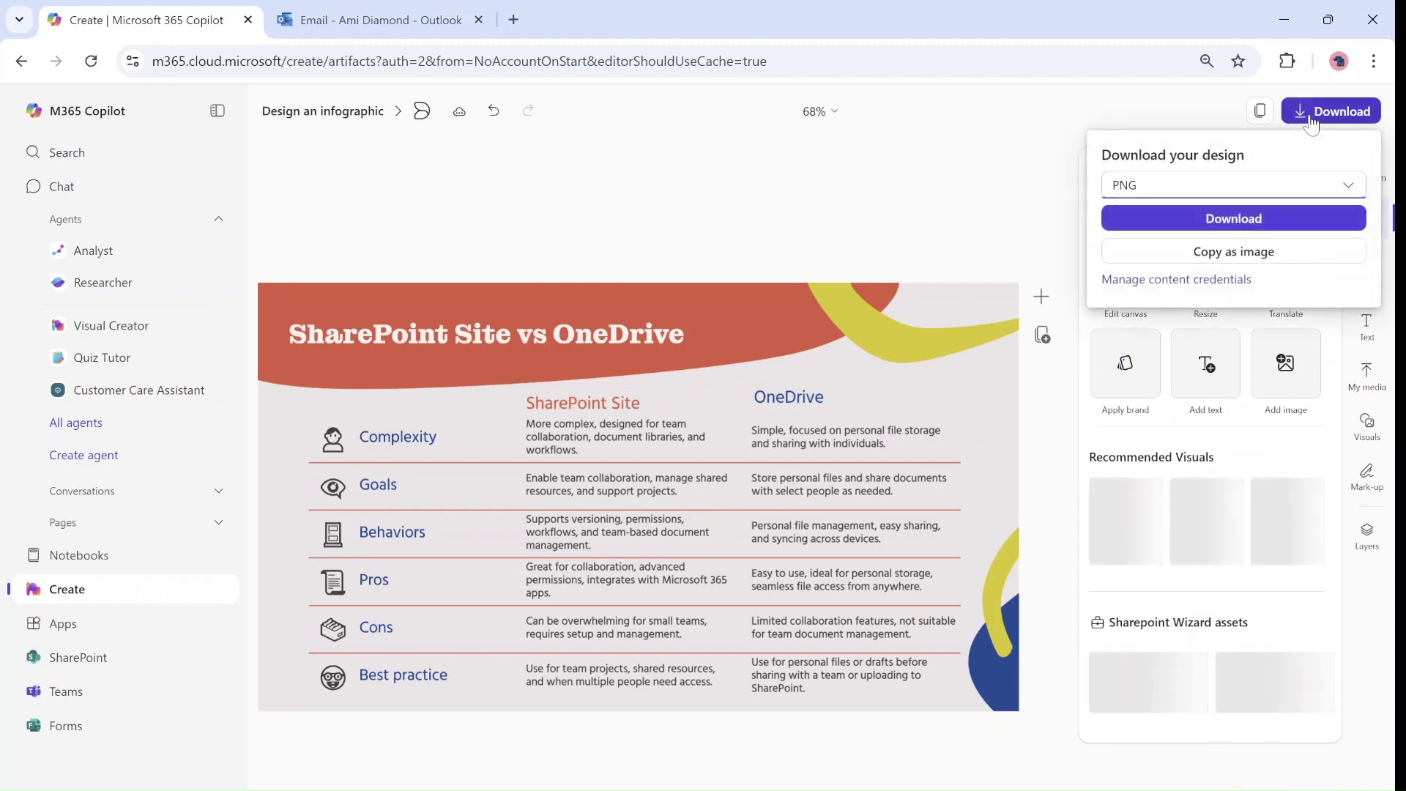
left_click(1308, 192)
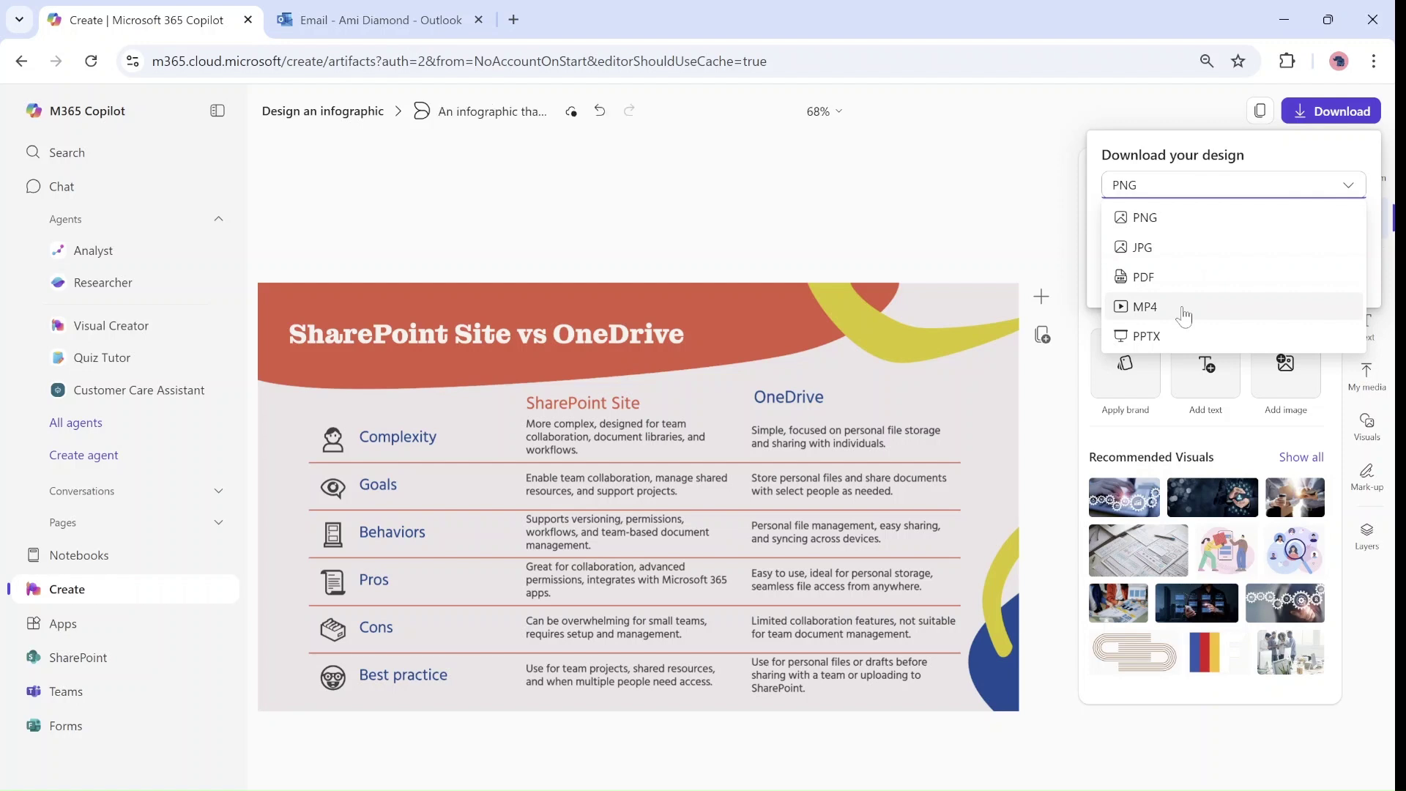
left_click(1164, 337)
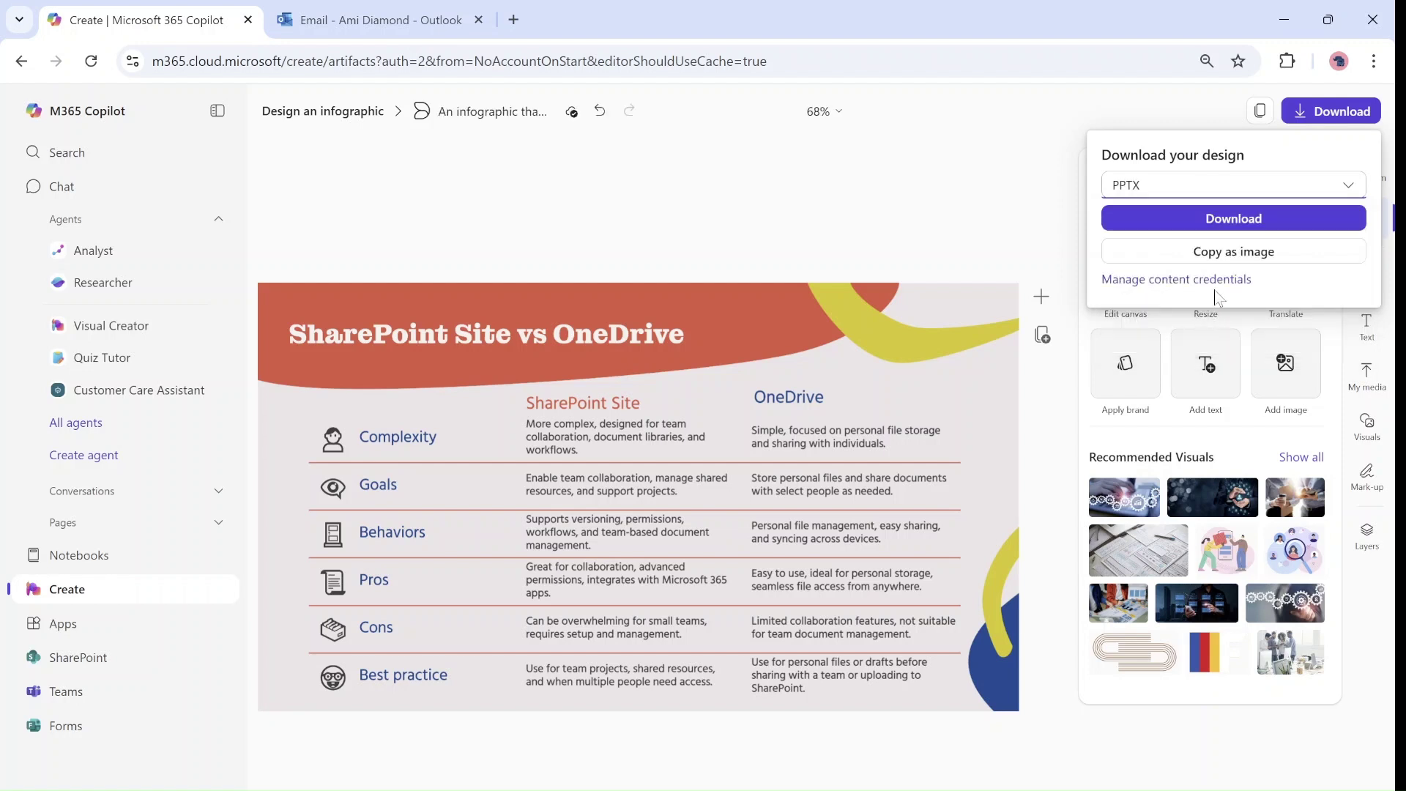
left_click(1223, 220)
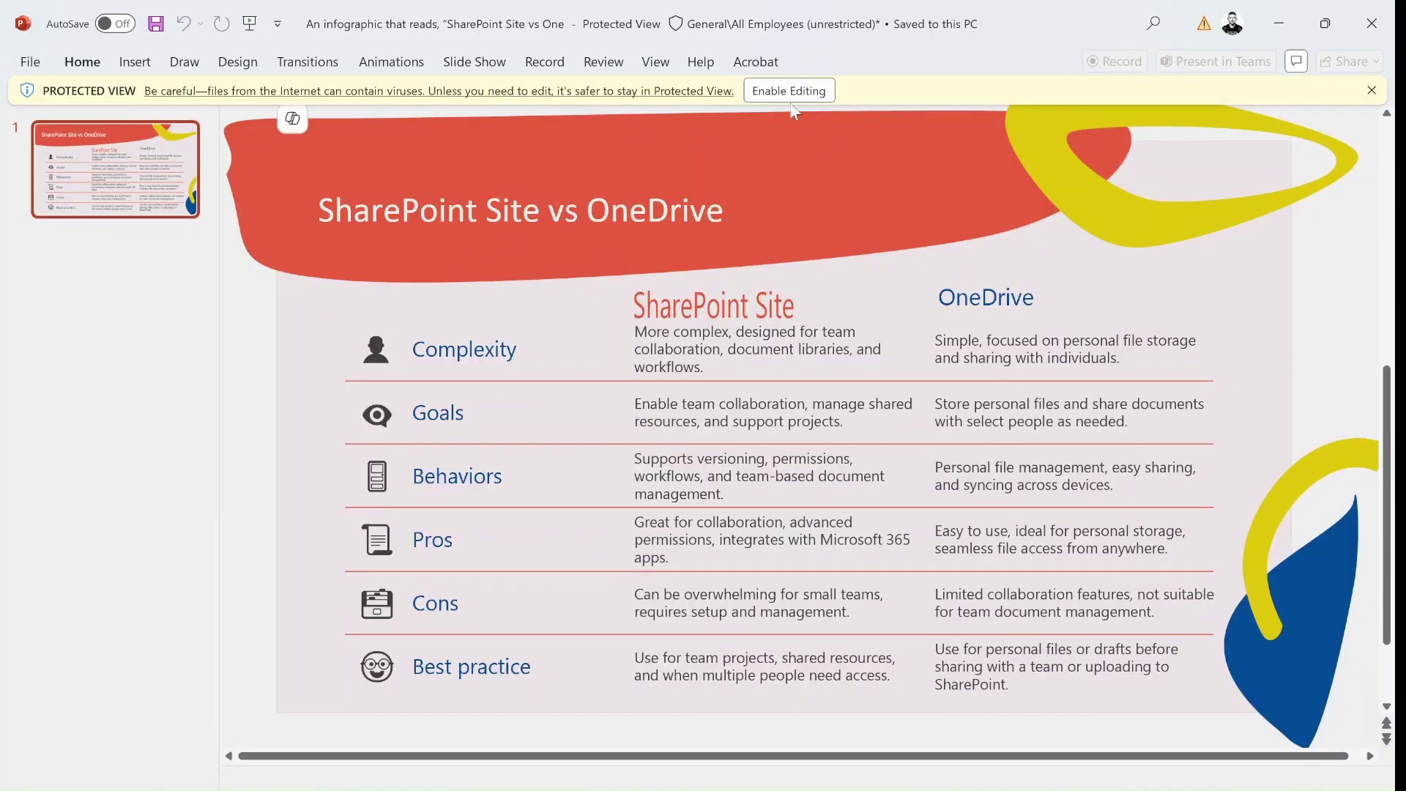
Enable editing on the downloaded presentation and select the SharePoint Site heading.
left_click(786, 102)
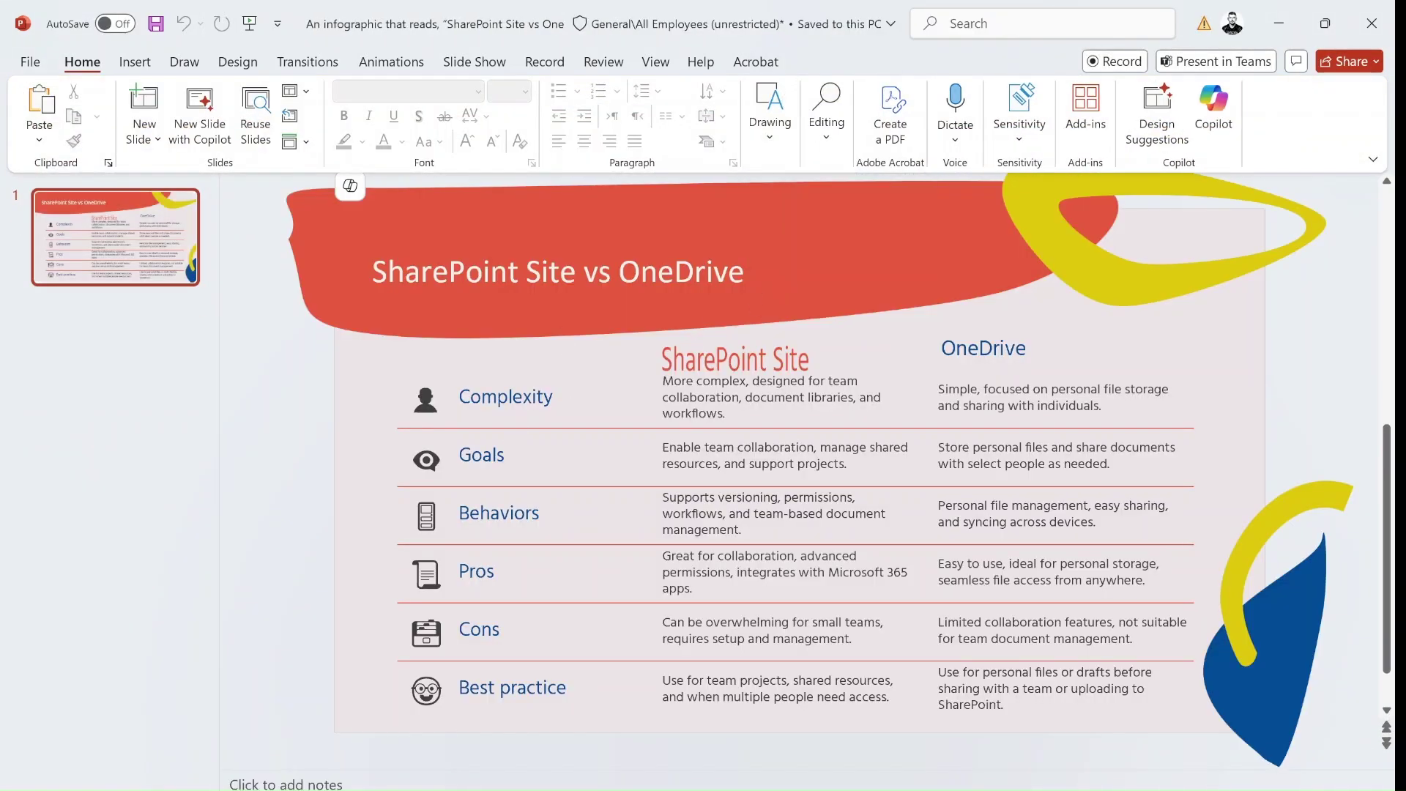
left_click(795, 359)
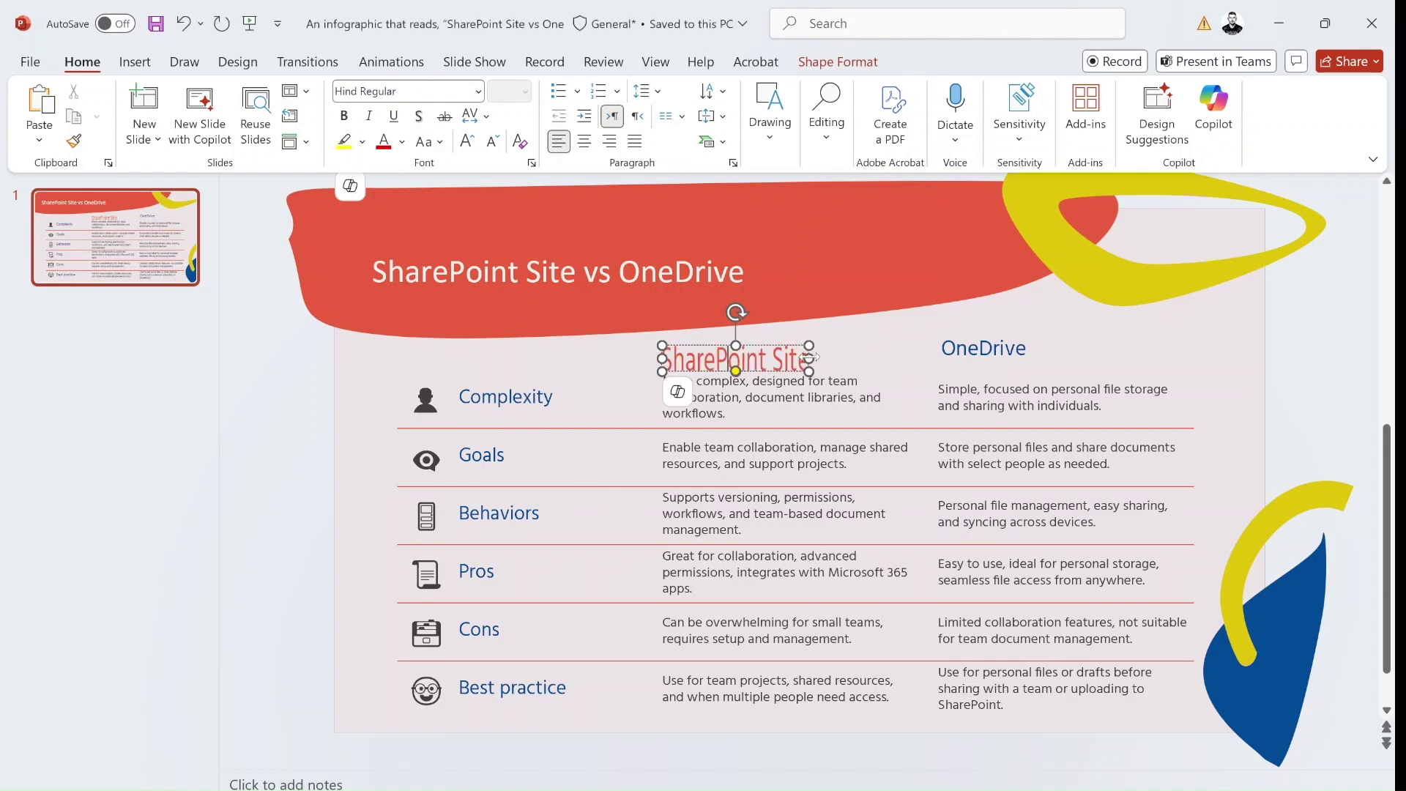
Drag the SharePoint Site heading box wider to the right, then inspect the OneDrive text boxes.
left_click_drag(809, 358, 855, 357)
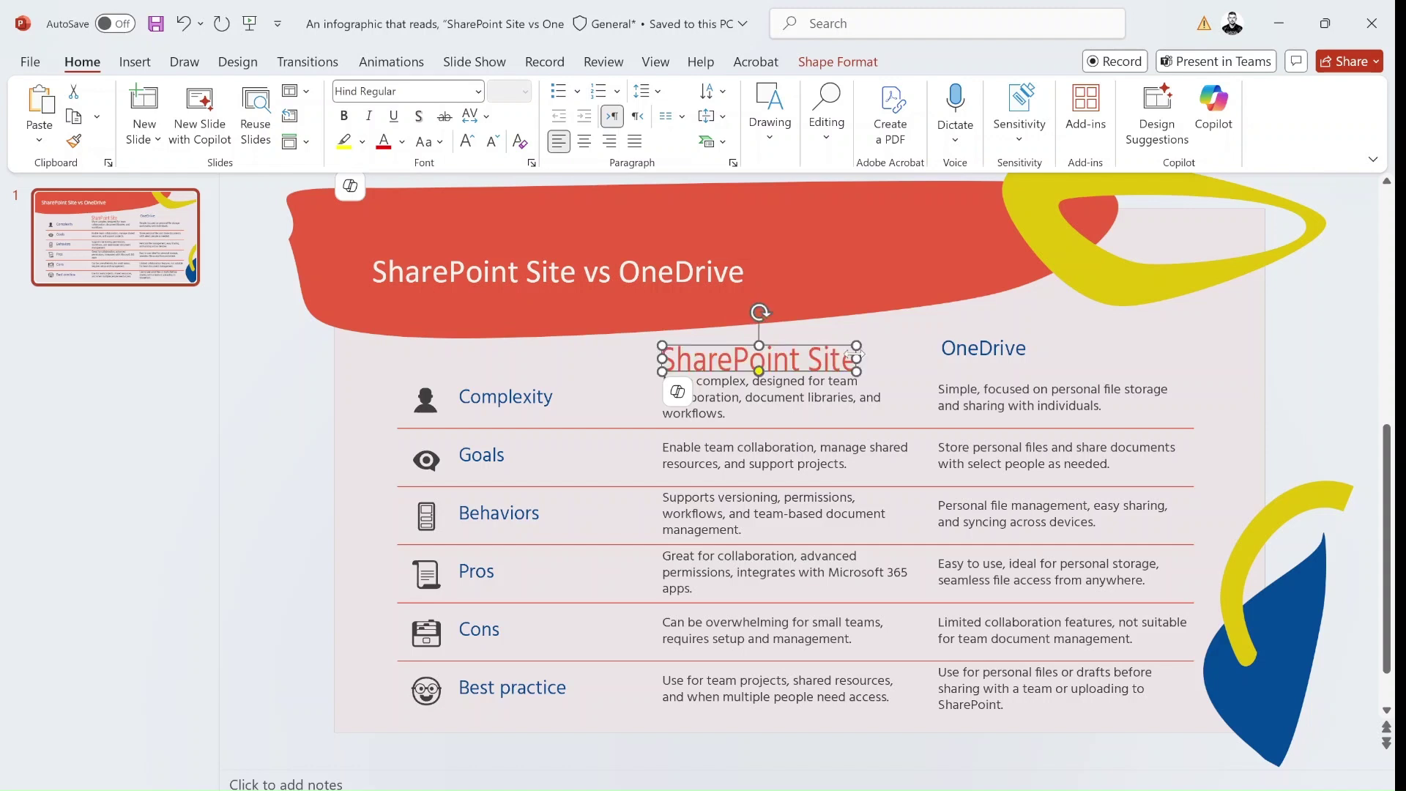
left_click(967, 331)
left_click(987, 447)
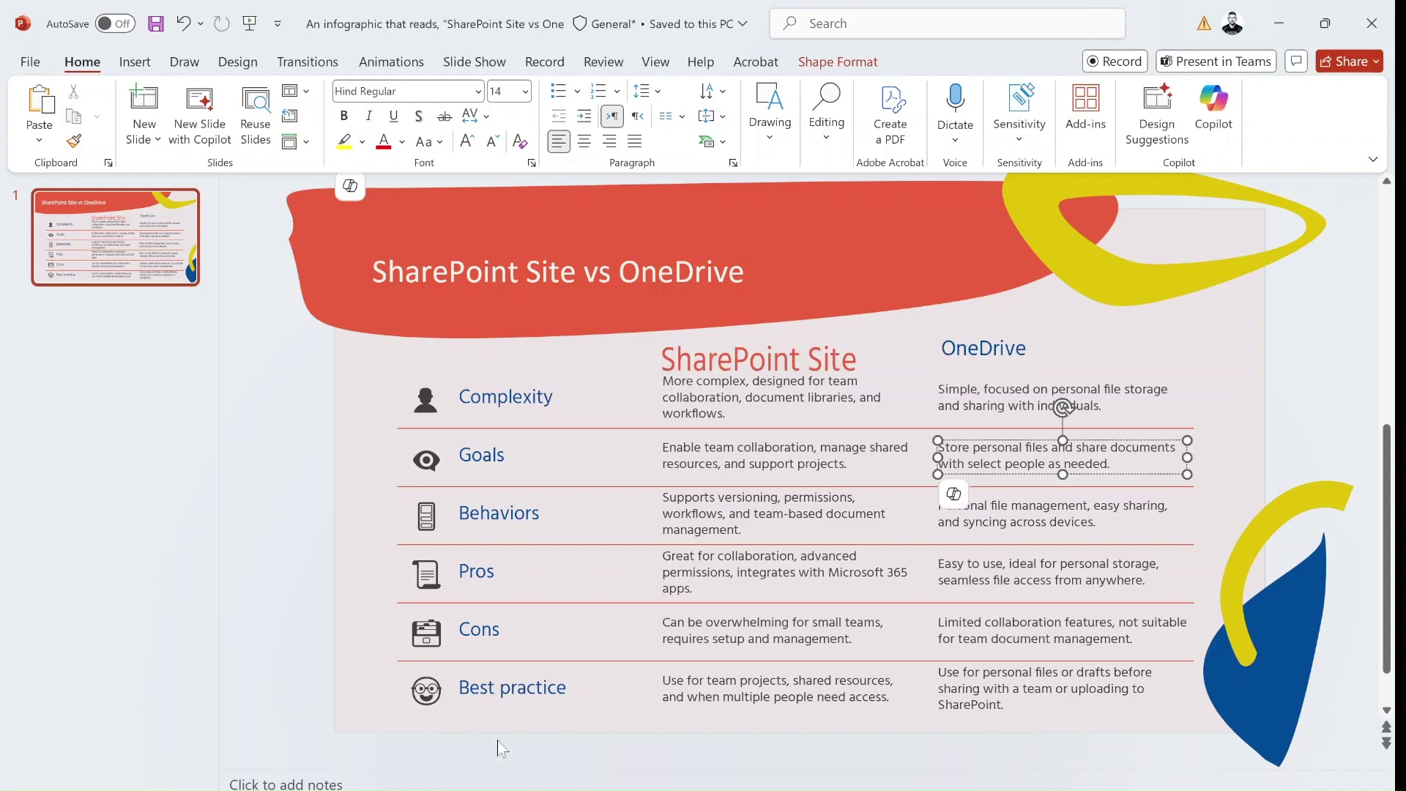
left_click(586, 773)
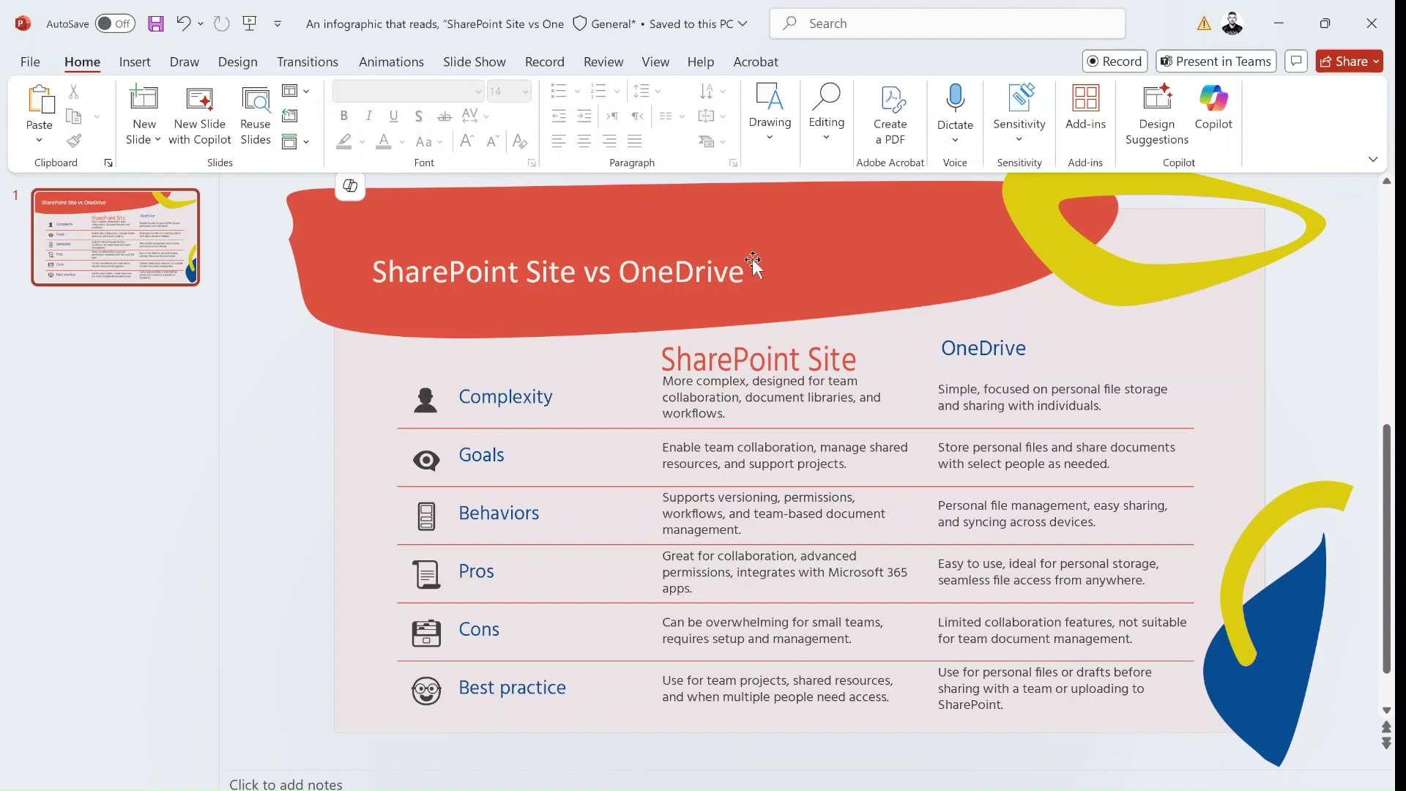
Minimise both PowerPoint decks and go back to the four SharePoint Site vs OneDrive designs.
left_click(1287, 21)
left_click(1282, 13)
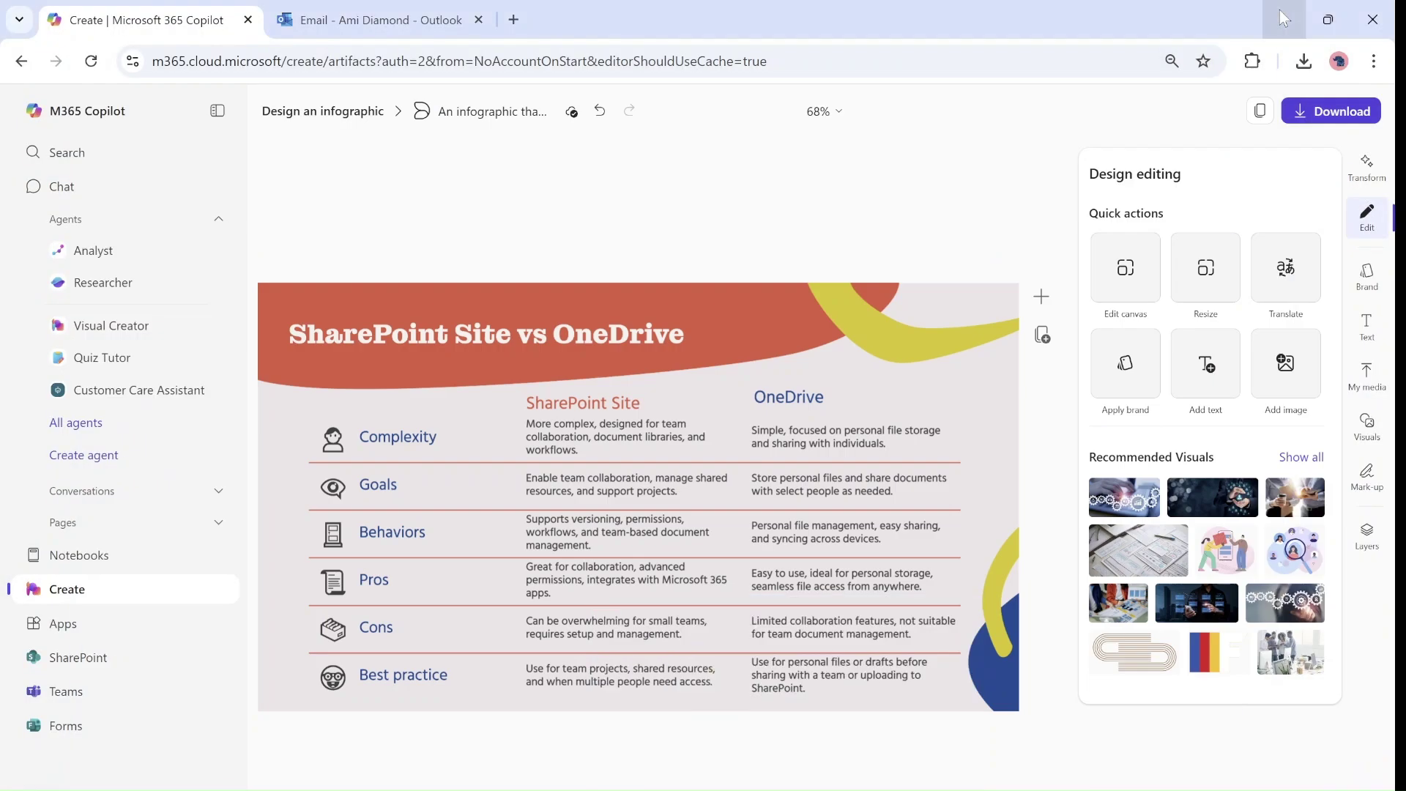
left_click(300, 111)
mouse_move(604, 436)
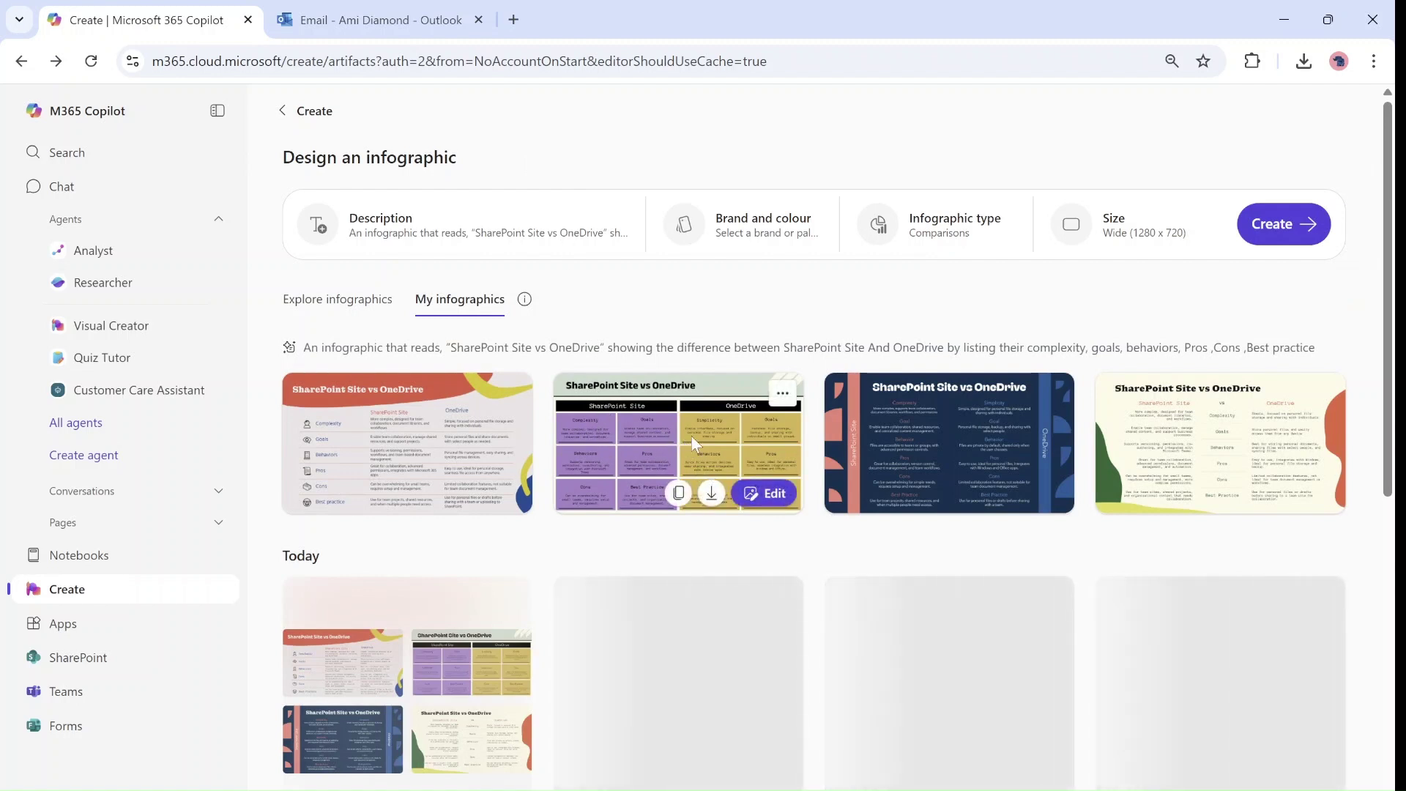
mouse_move(977, 429)
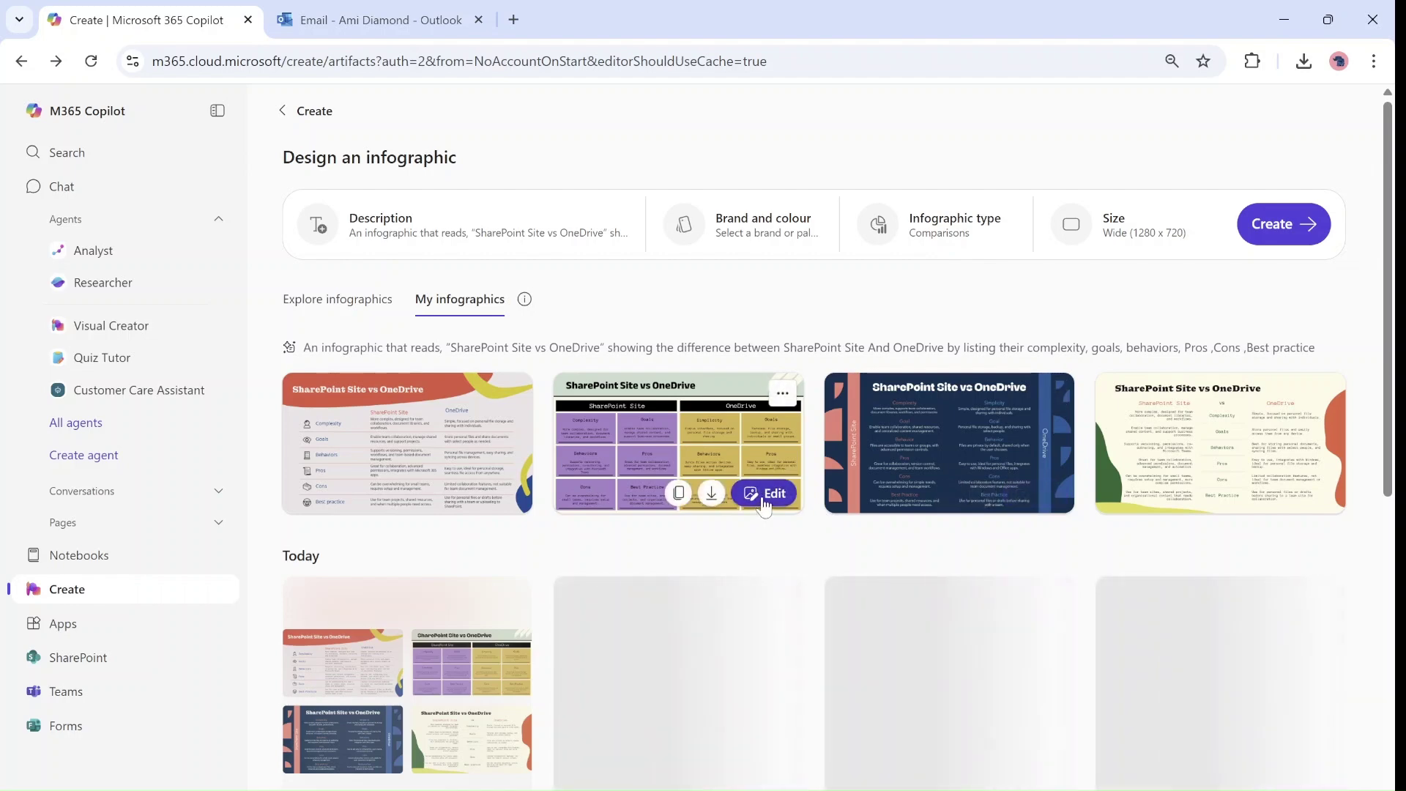
Edit the purple-and-yellow grid design and expand Brand and colour, Description and Infographic type.
left_click(765, 494)
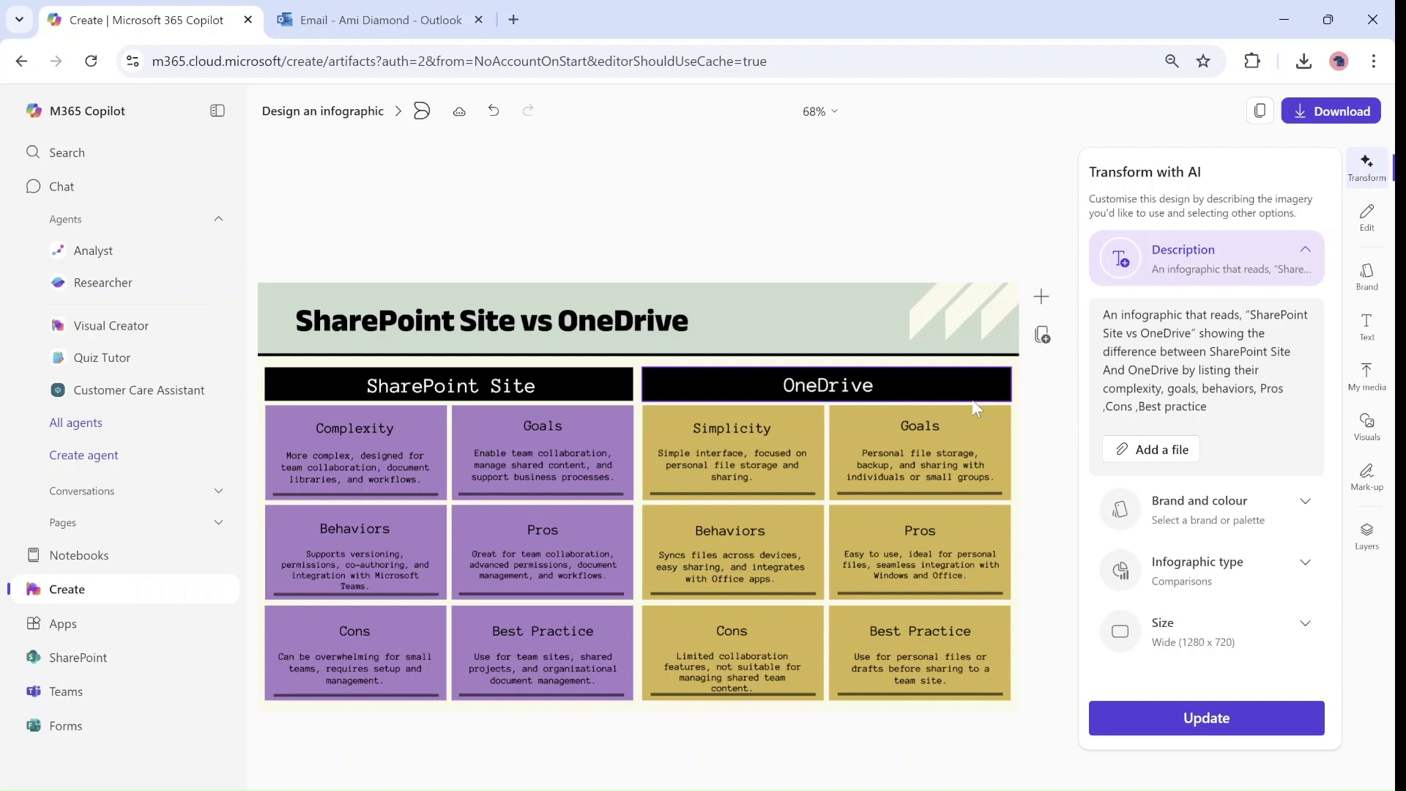
left_click(1289, 507)
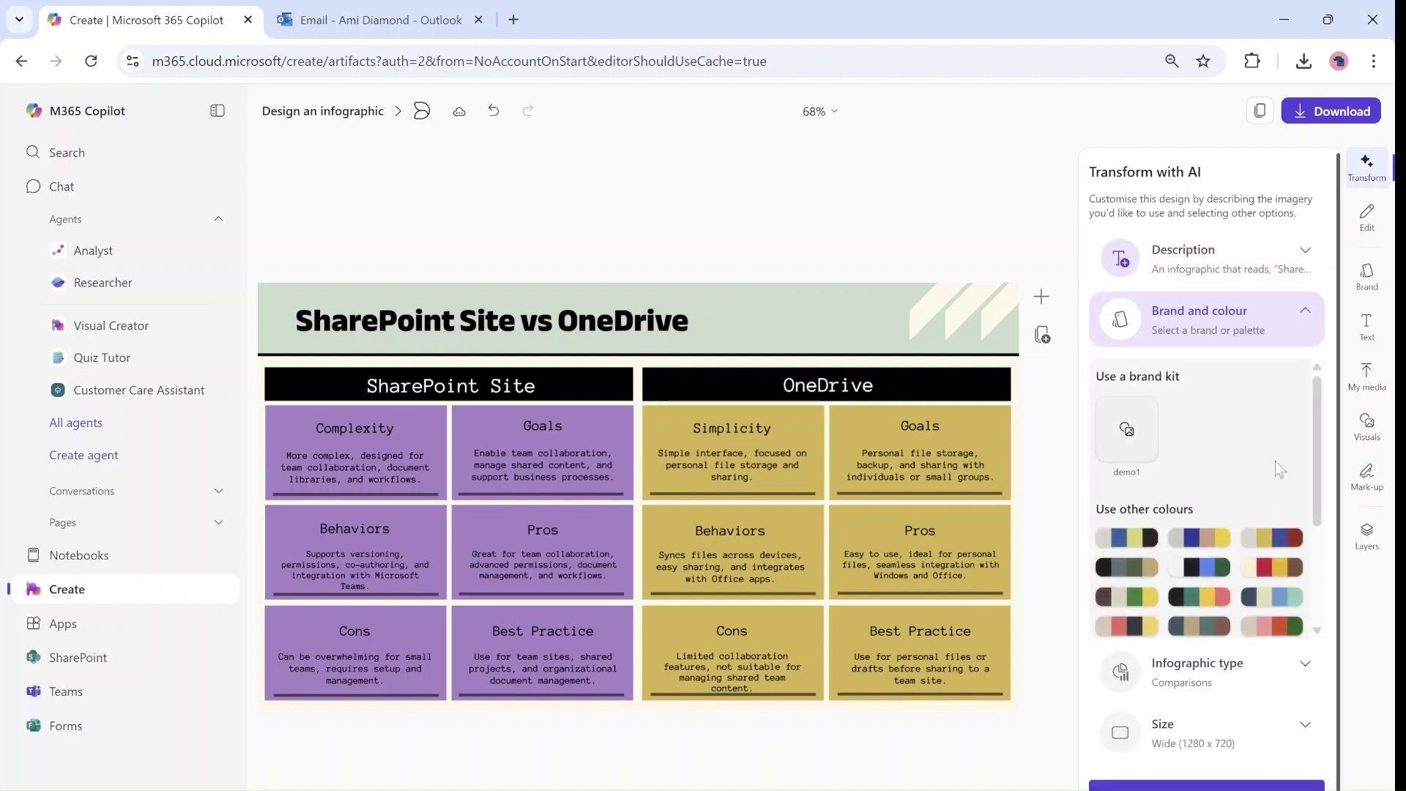
left_click(1255, 264)
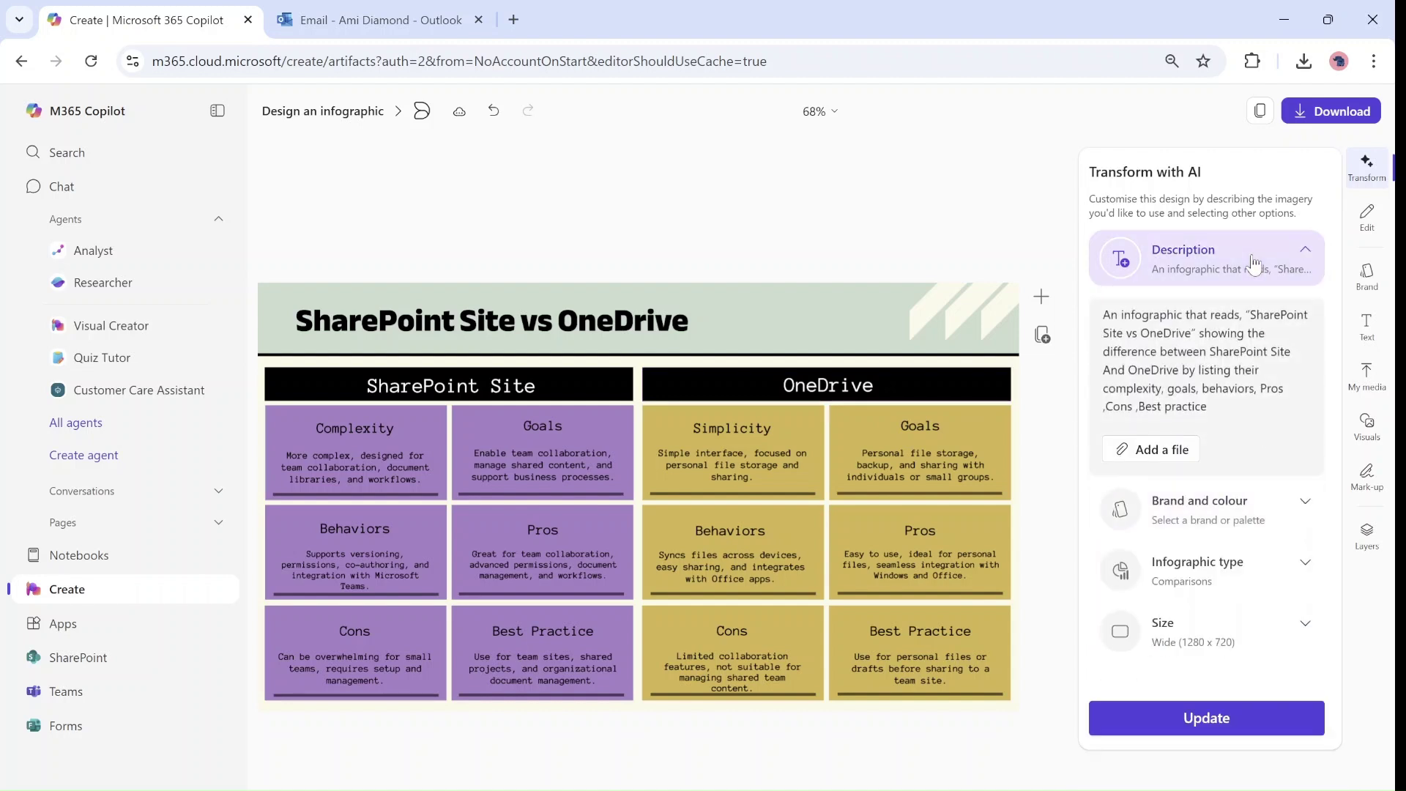
left_click(1286, 571)
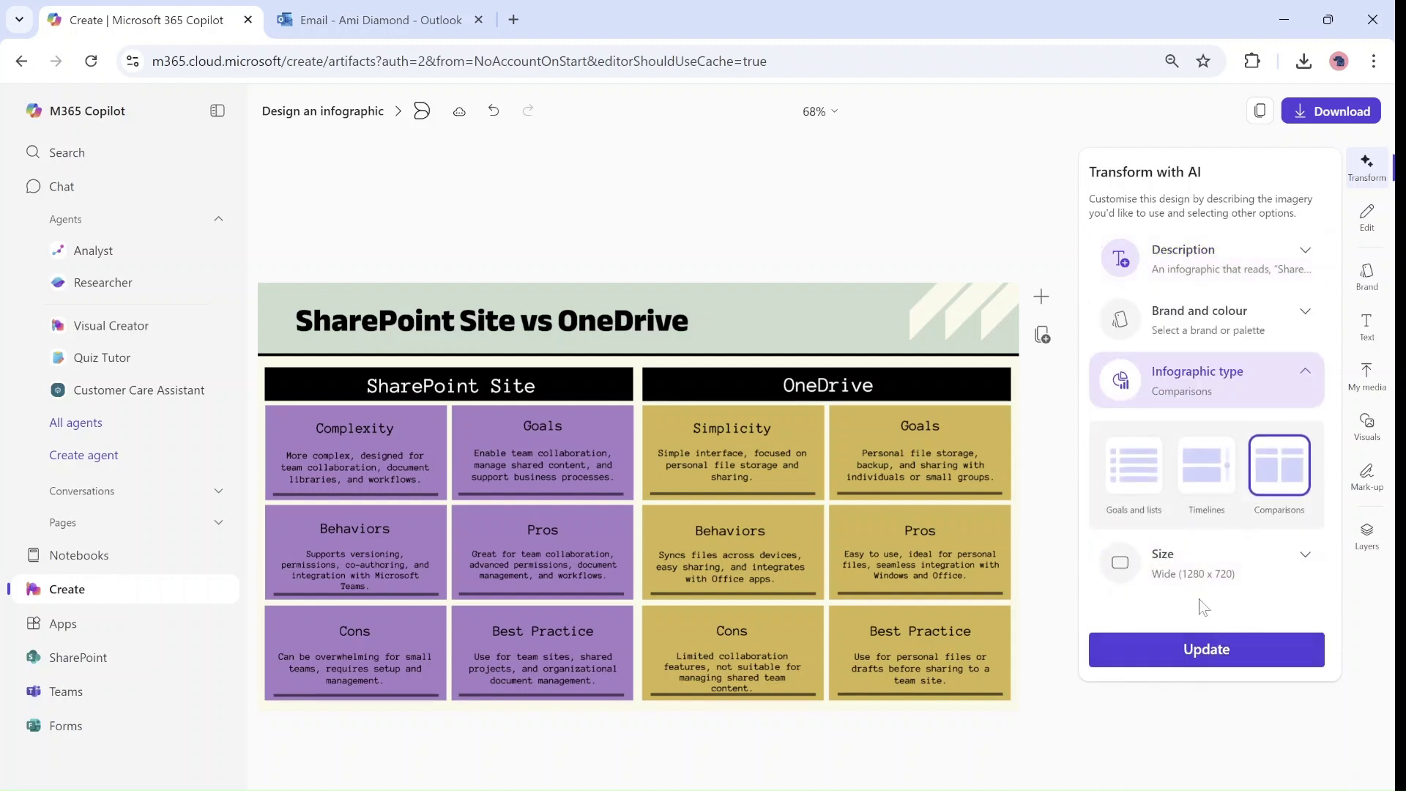
Open the dark navy design from the gallery and set its infographic type to Goals and lists.
left_click(304, 117)
mouse_move(976, 424)
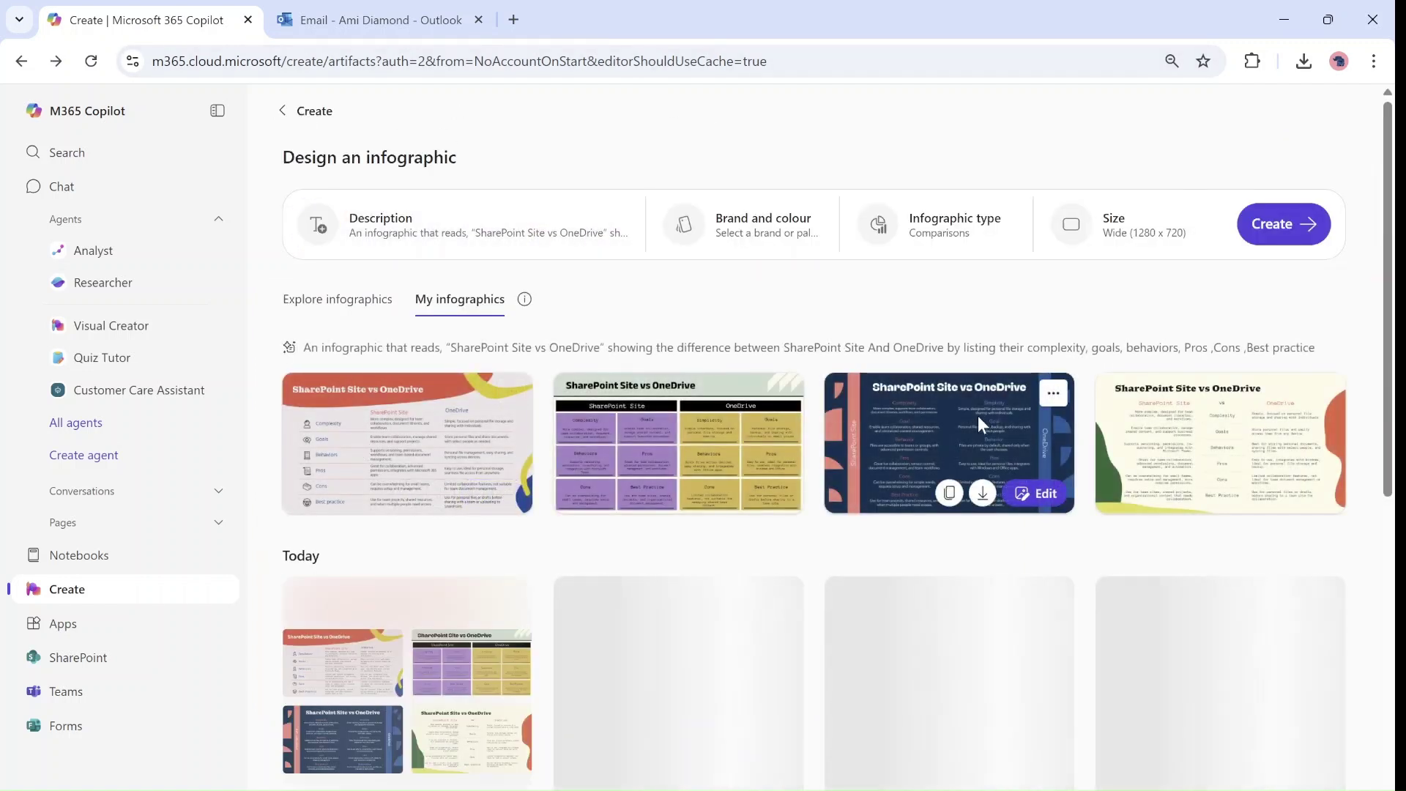
left_click(1035, 494)
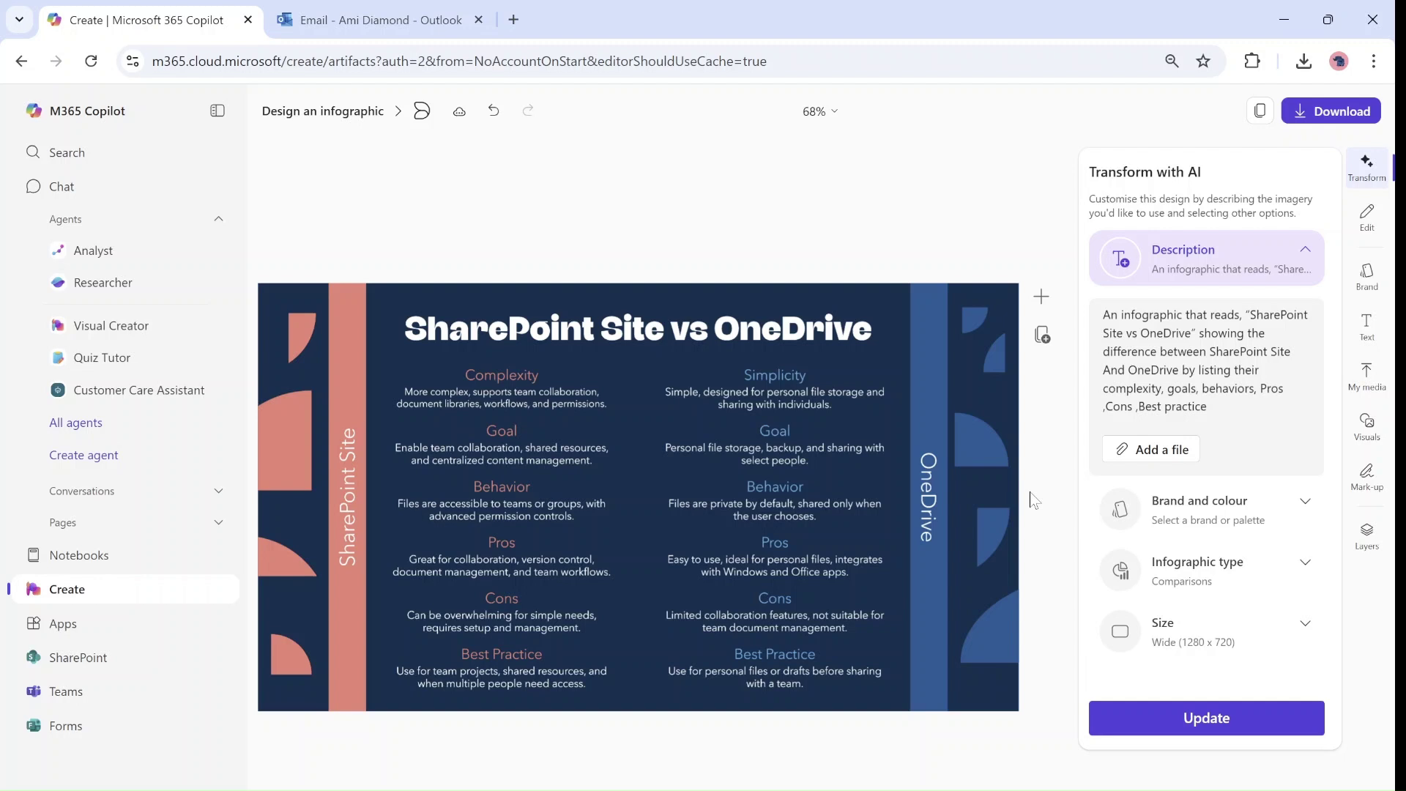
left_click(1289, 632)
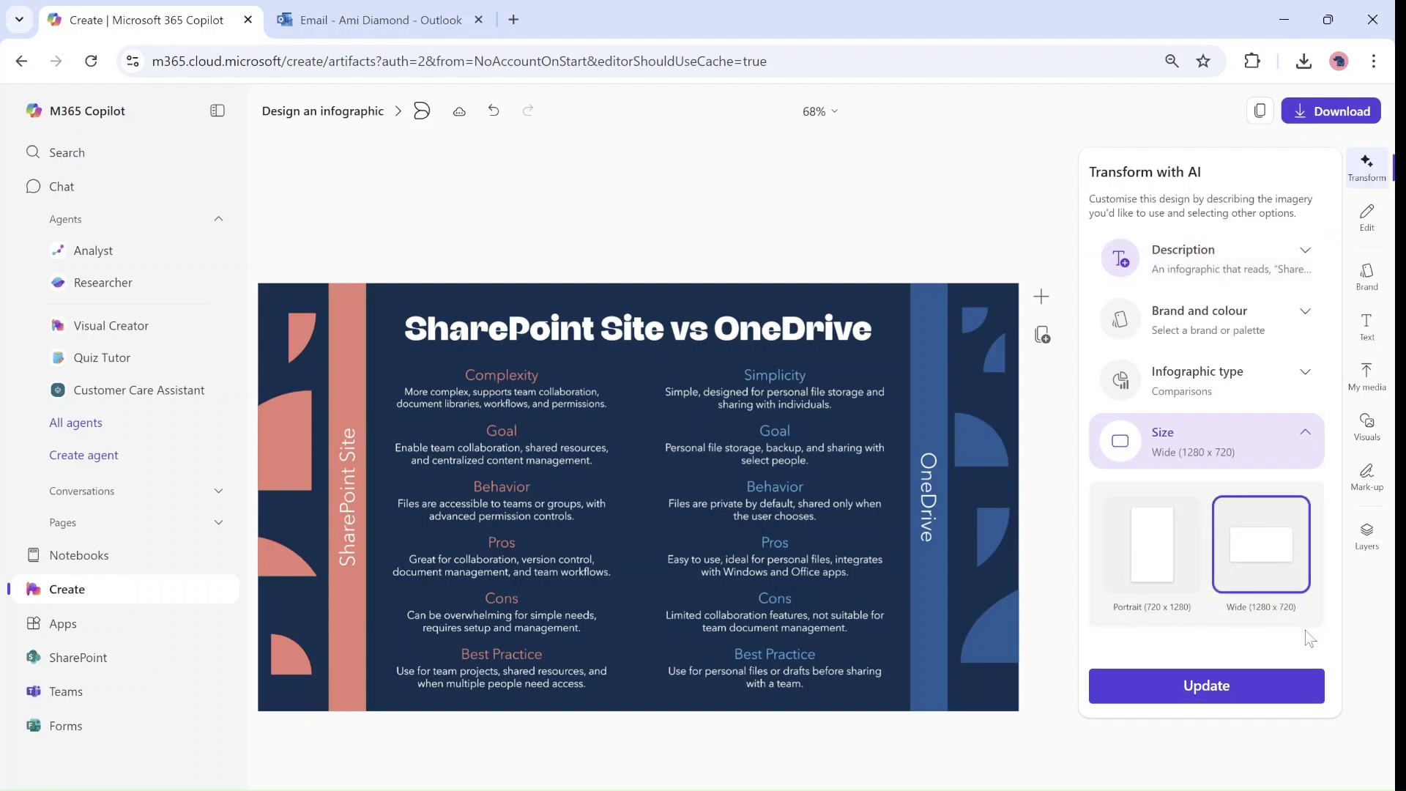
left_click(1239, 381)
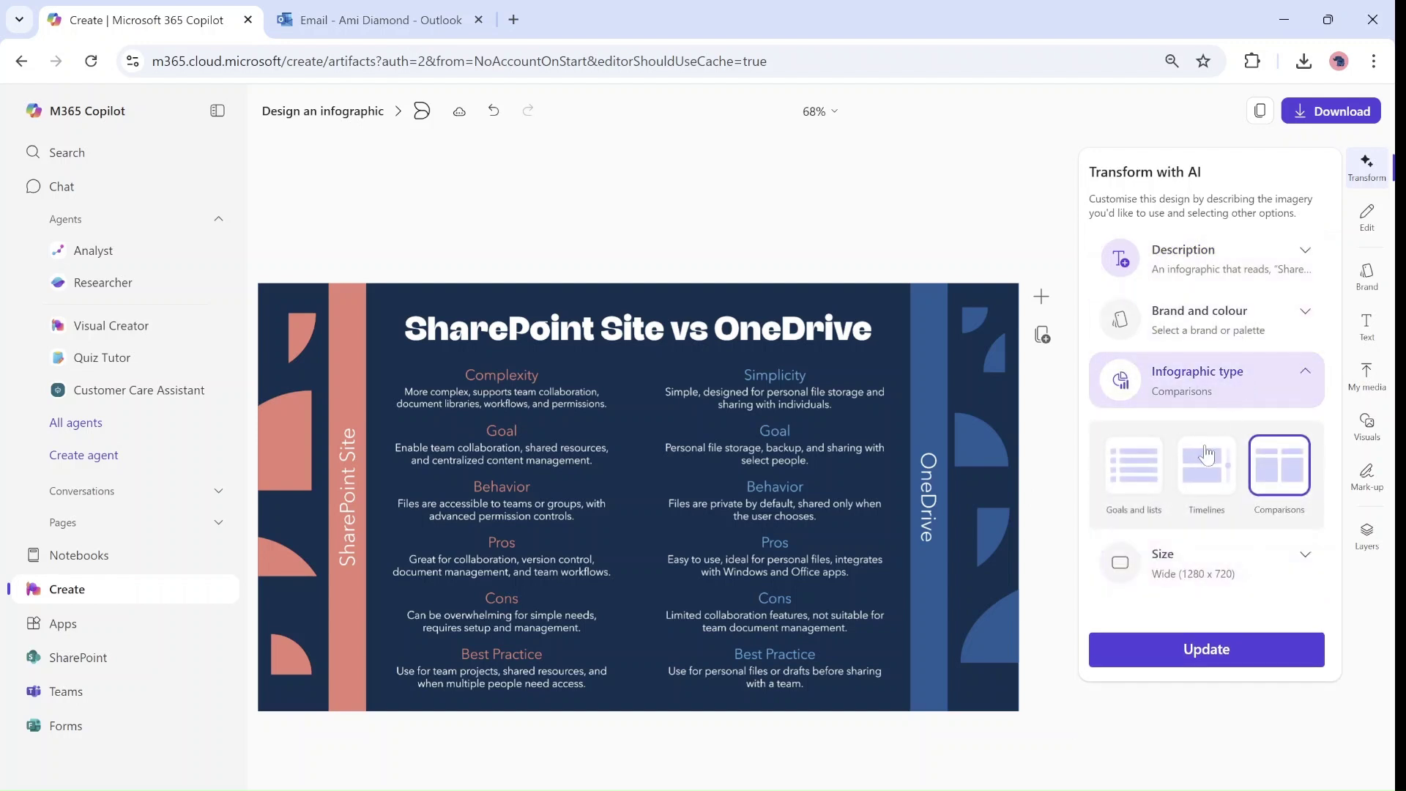
left_click(1155, 465)
Regenerate as Goals and lists, preview the blue-and-yellow pill design, then apply the red-and-brown numbered steps.
left_click(1182, 650)
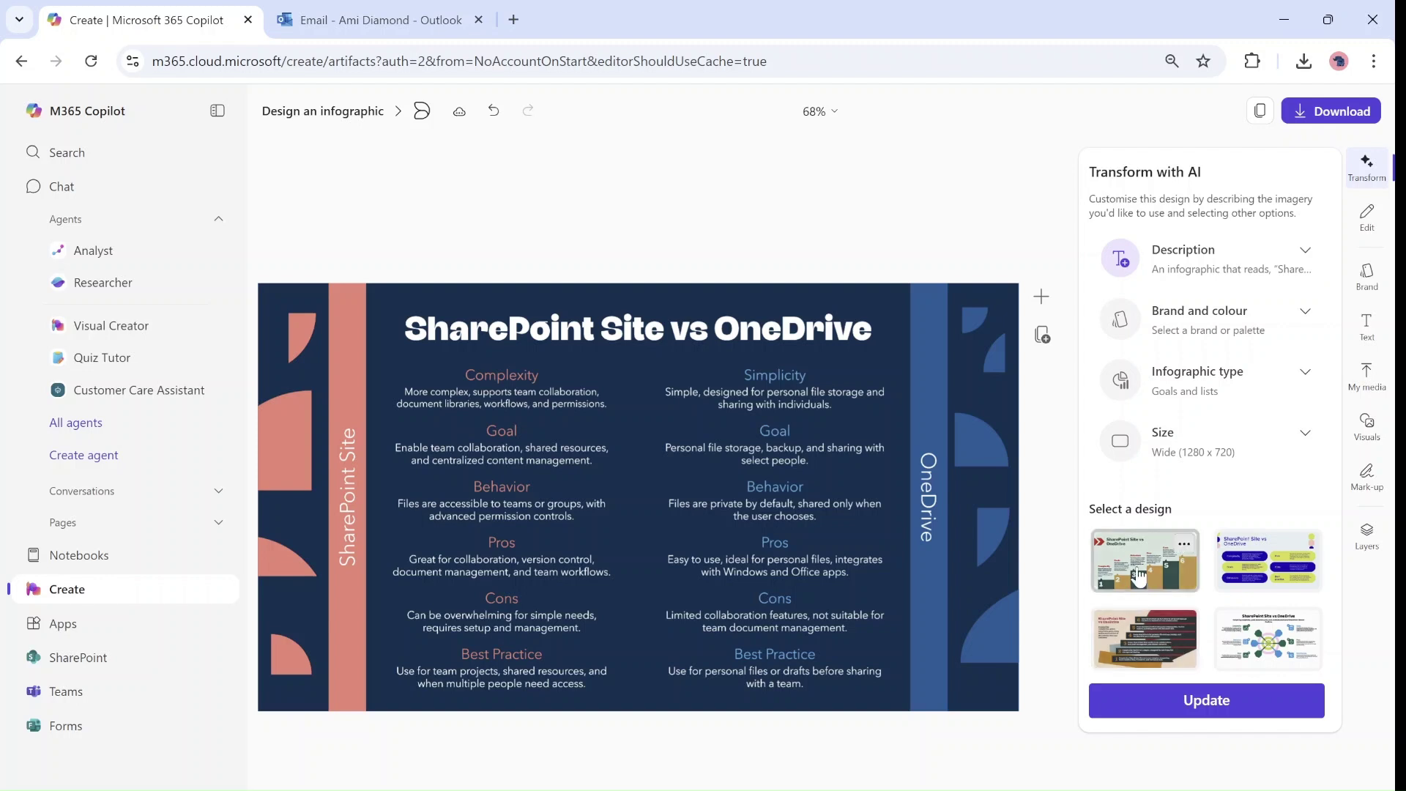
left_click(1250, 594)
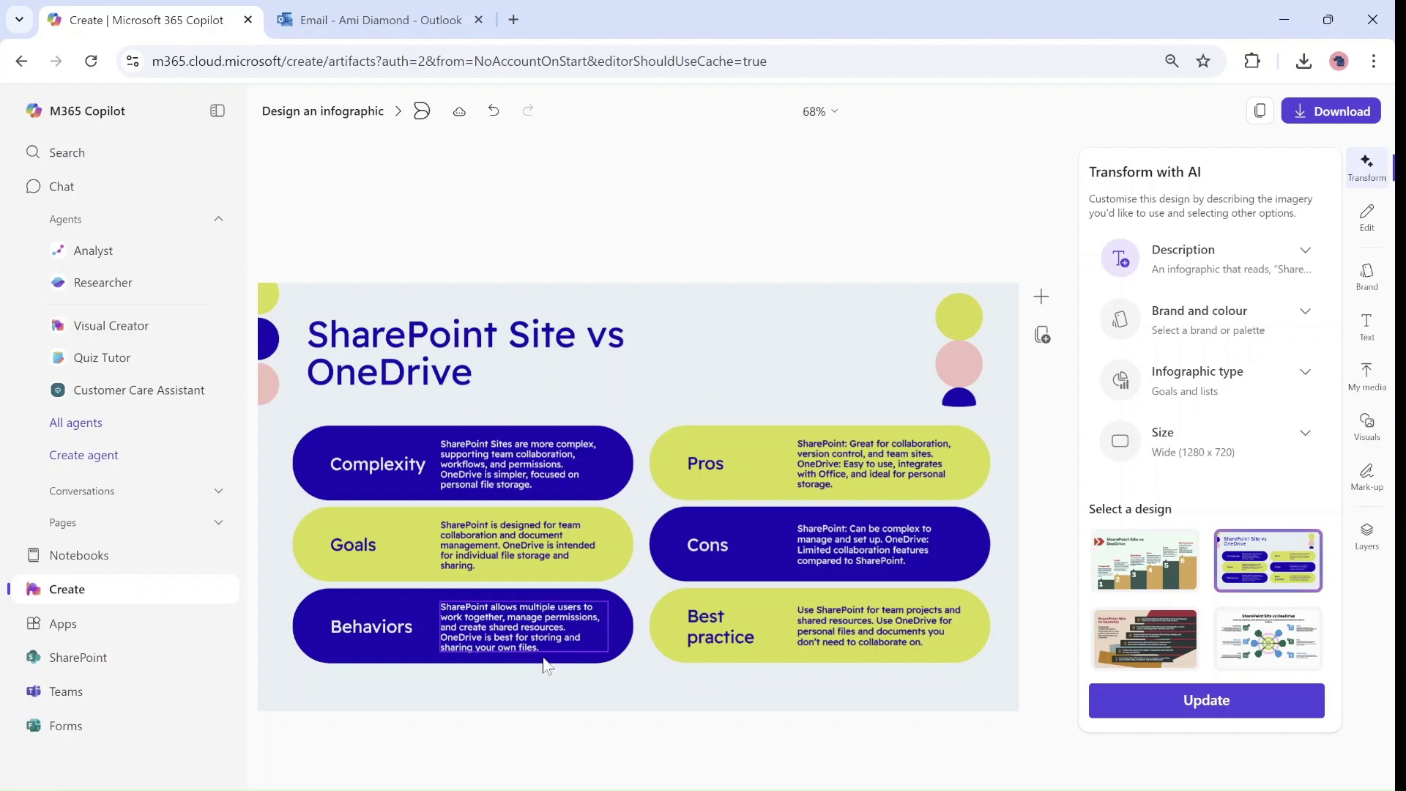
left_click(1155, 654)
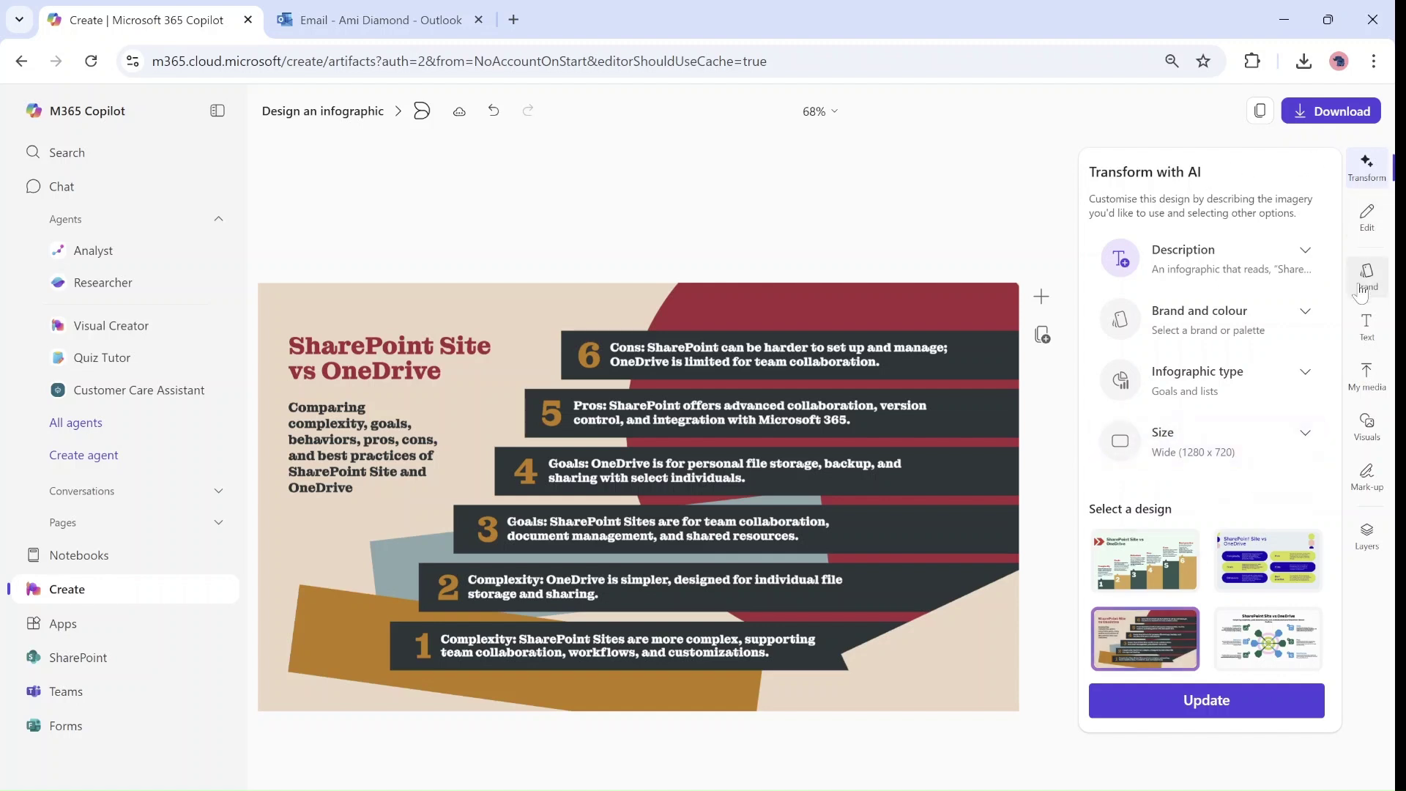
Return to the gallery and load the Tech Bunker template prompt from Explore infographics.
left_click(337, 110)
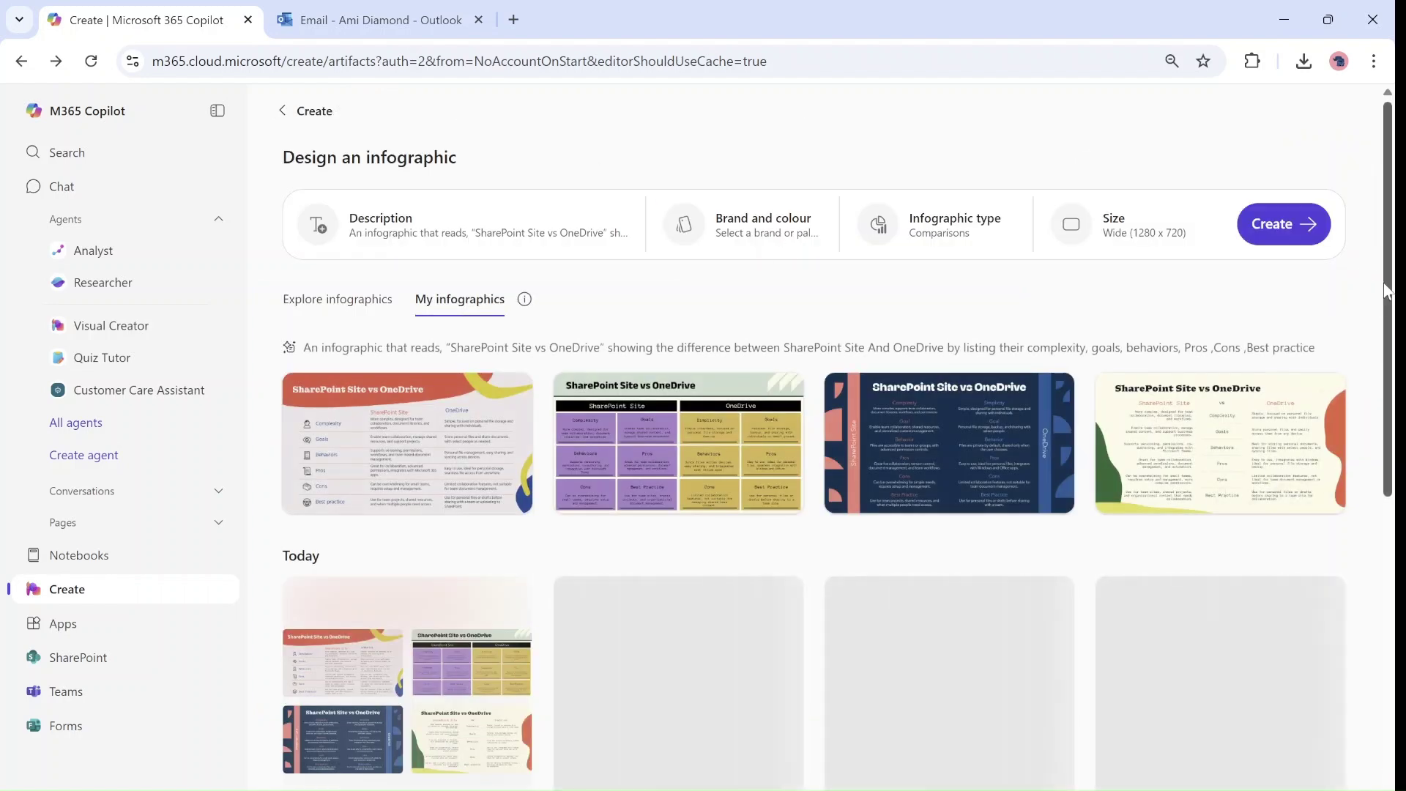
scroll(1382, 465, "down", 4)
scroll(1382, 465, "up", 5)
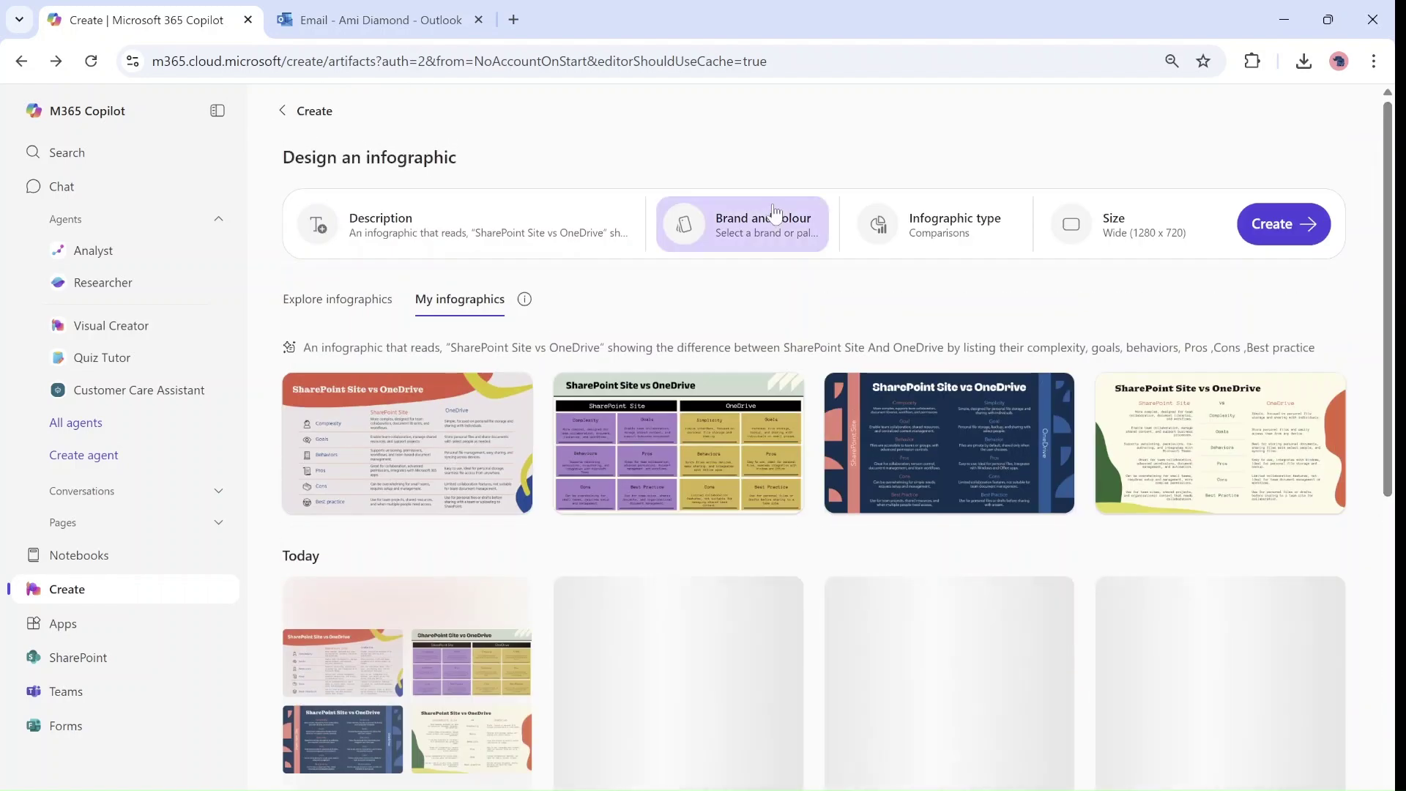
left_click(330, 313)
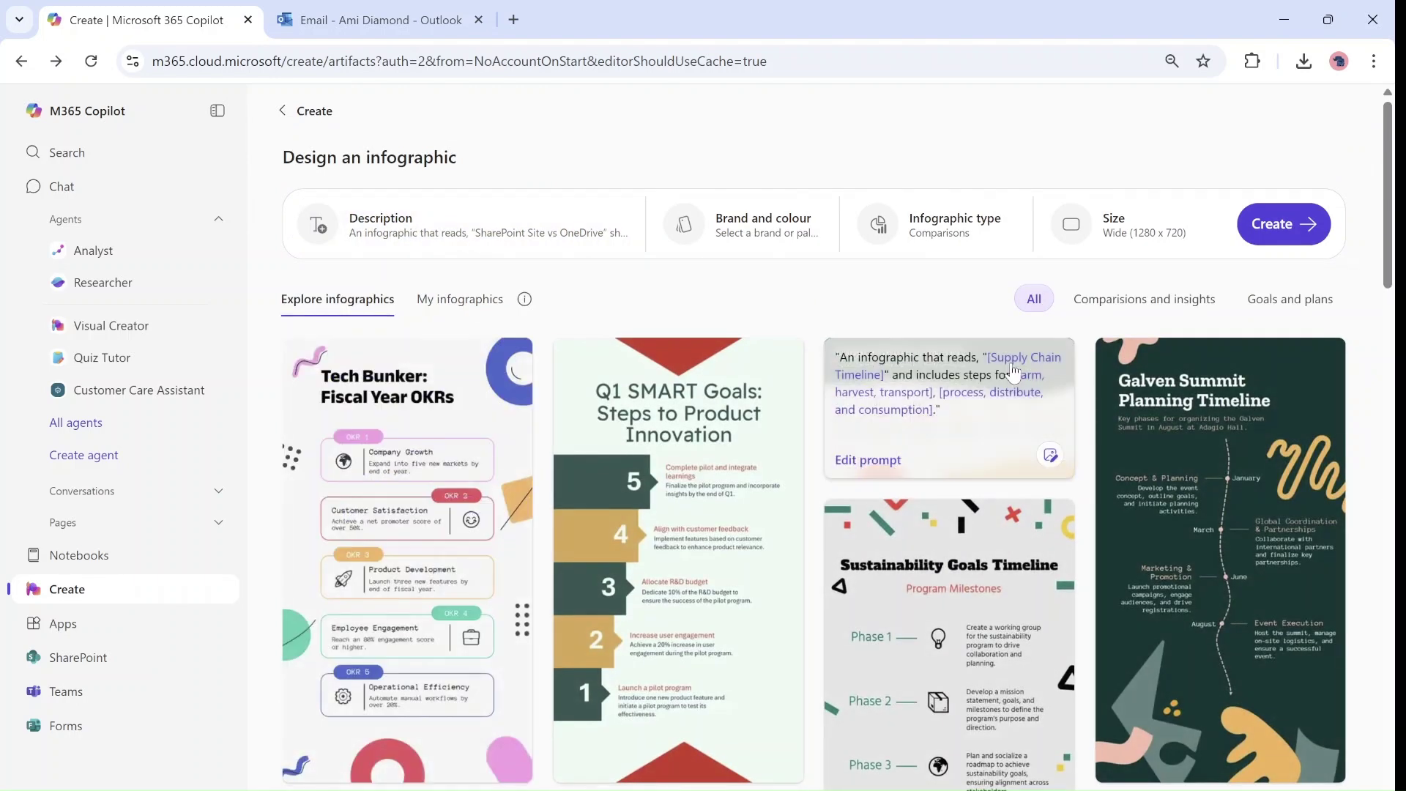
mouse_move(551, 520)
left_click(507, 558)
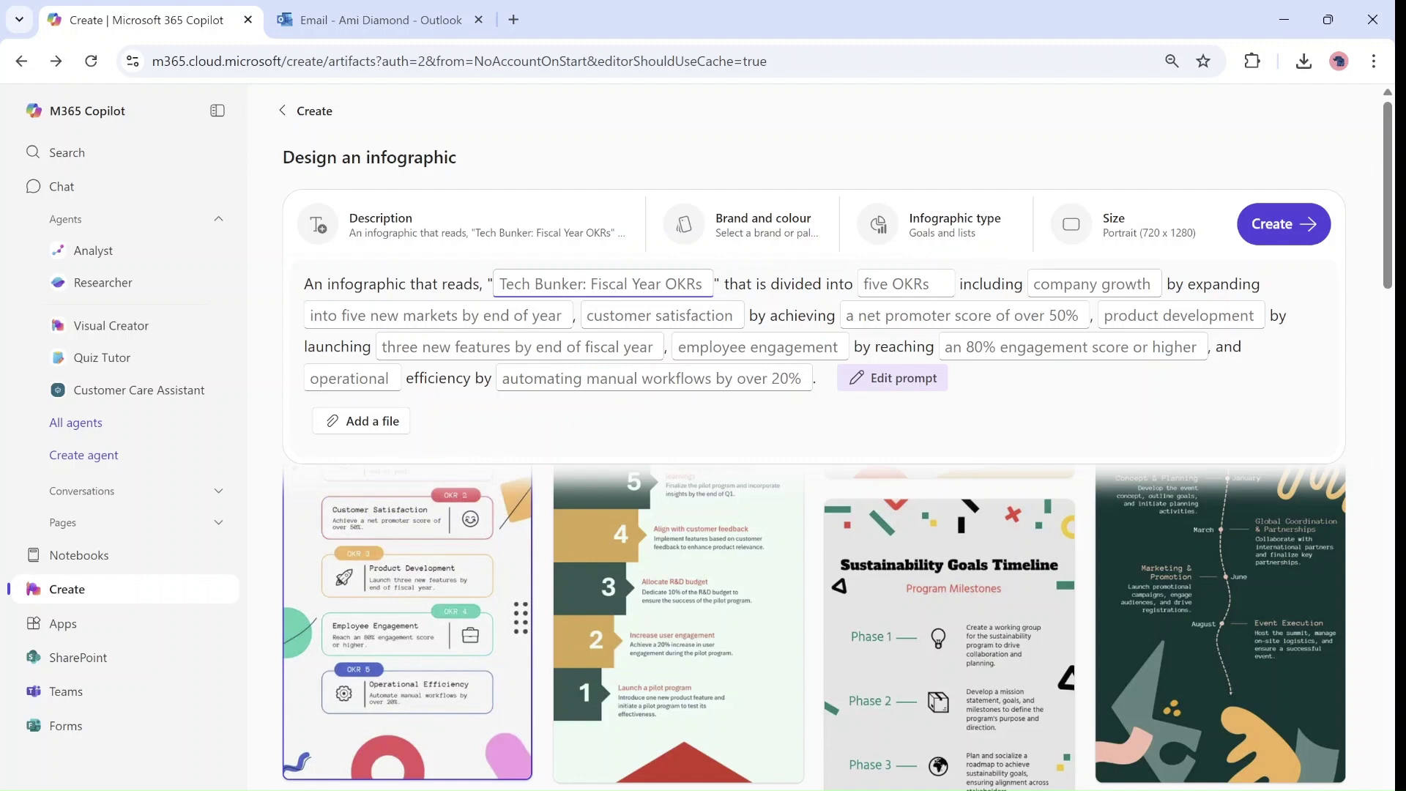
Make the prompt editable and replace it with the Sustainability Goals Timeline template prompt.
left_click(895, 379)
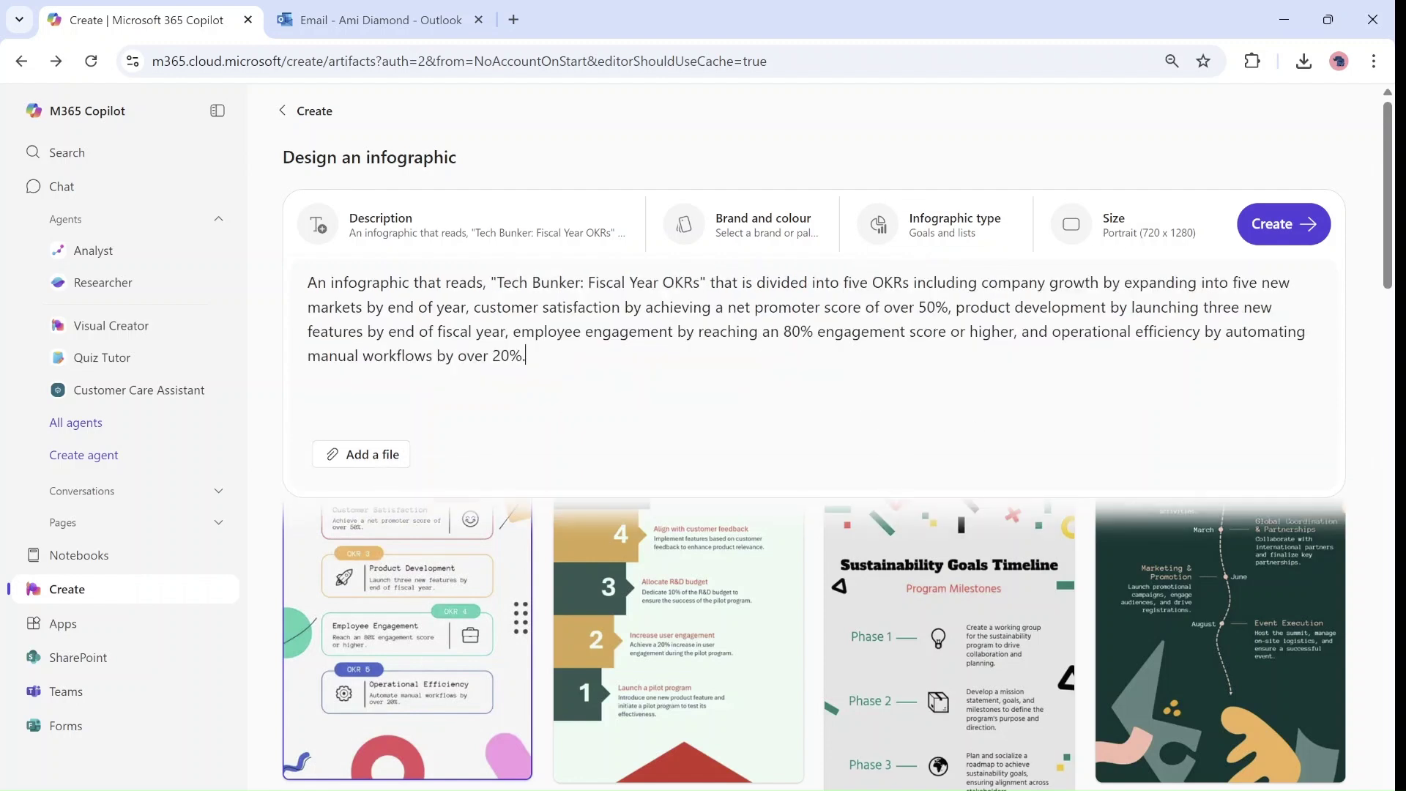
left_click(971, 538)
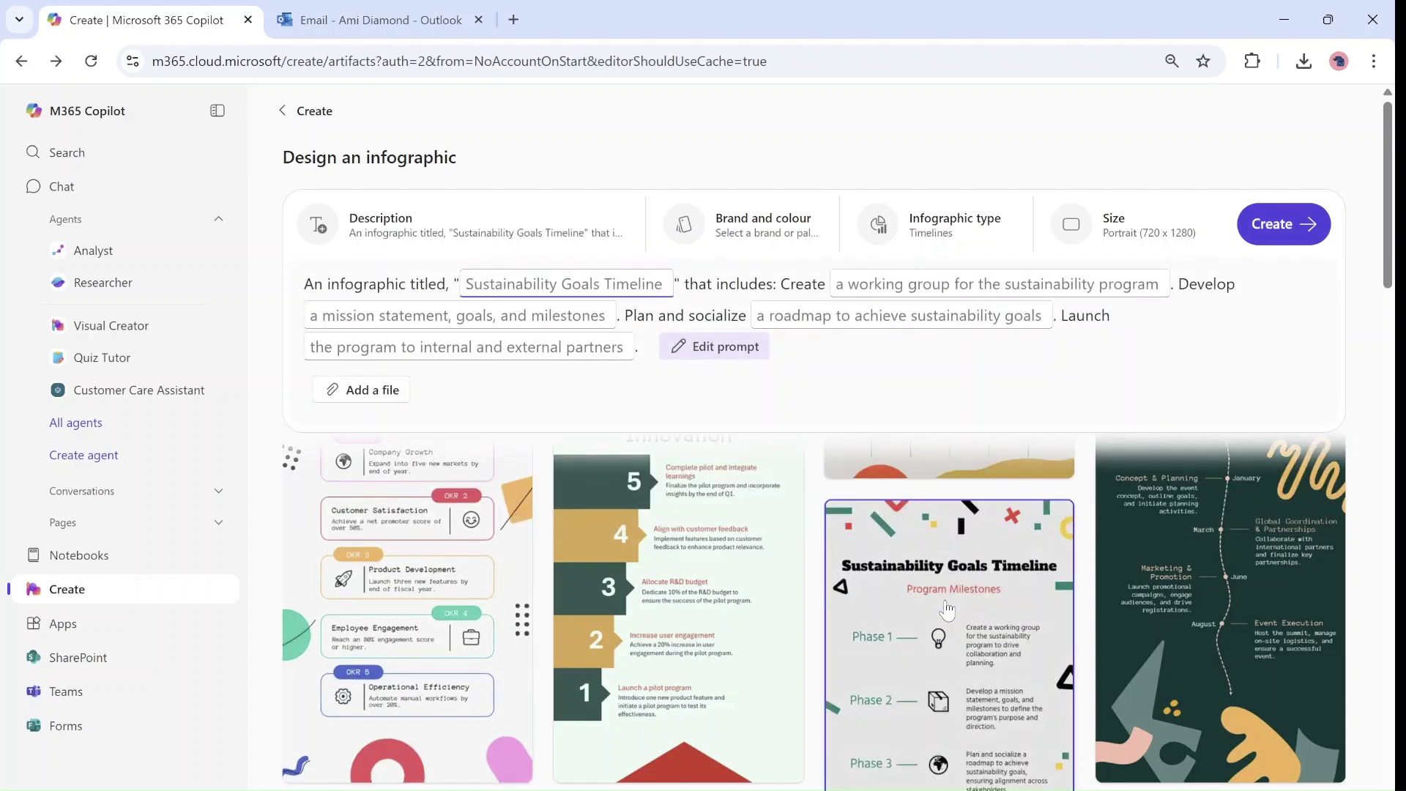
left_click(1306, 344)
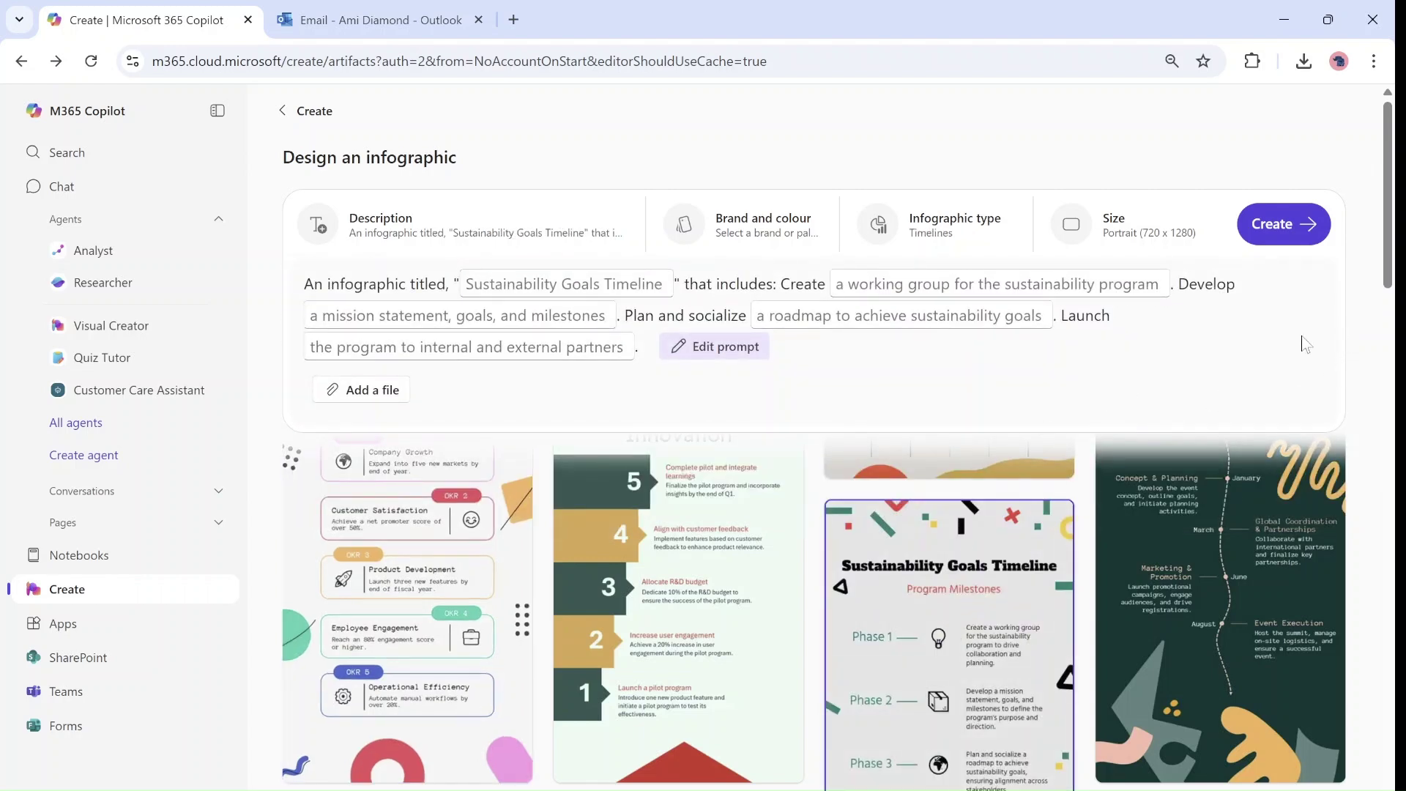
Visit the Brand kits page through More... on Create, then return to the Create page.
left_click(283, 111)
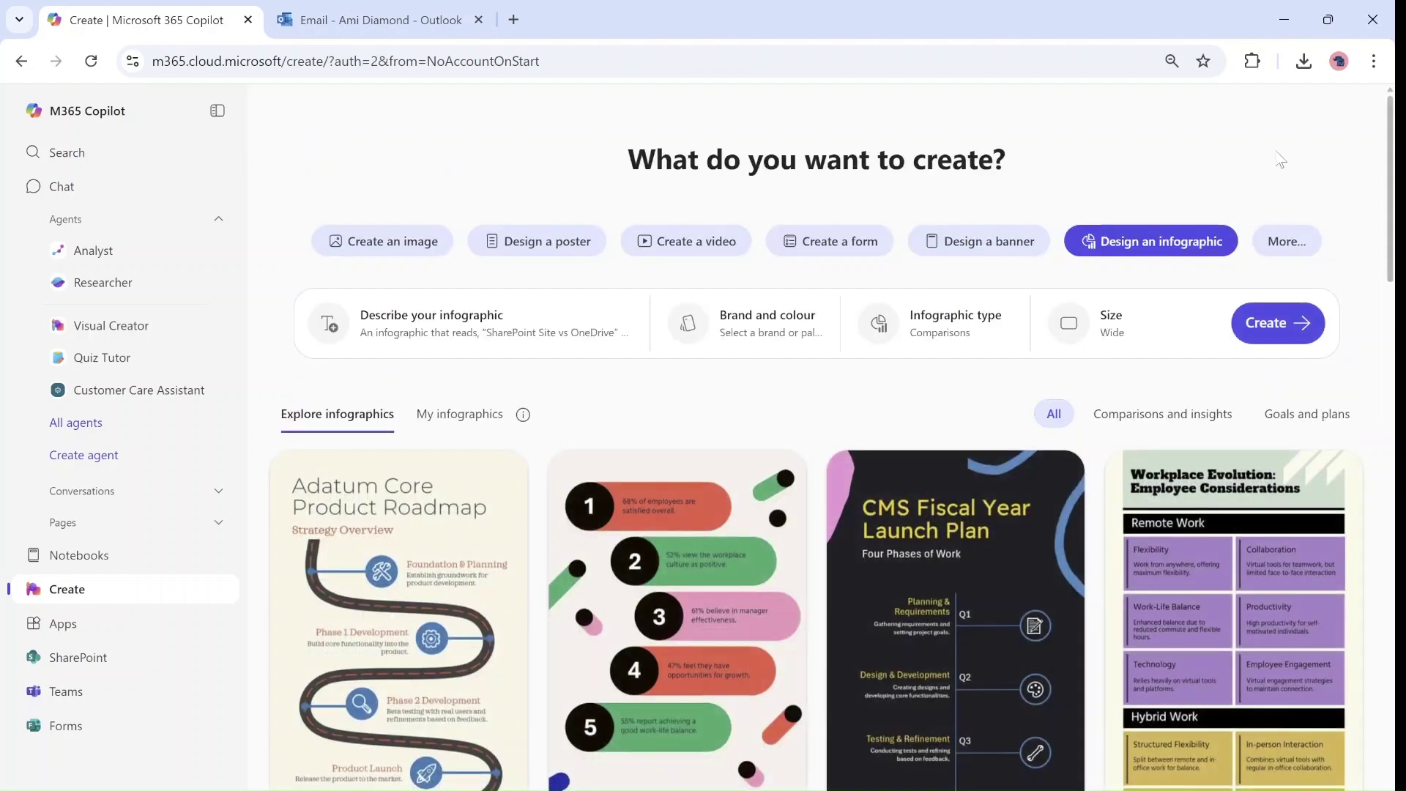
left_click(1286, 241)
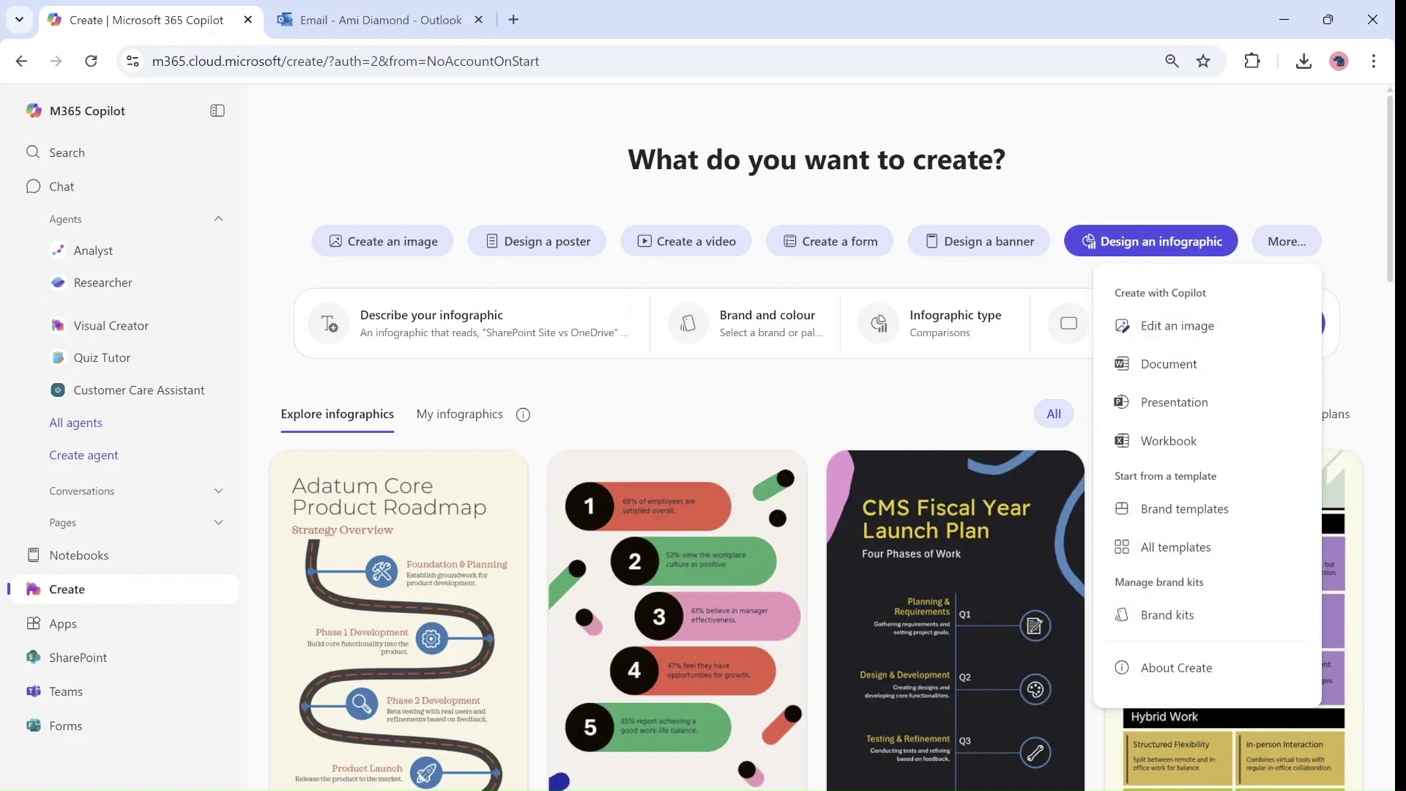
left_click(1156, 616)
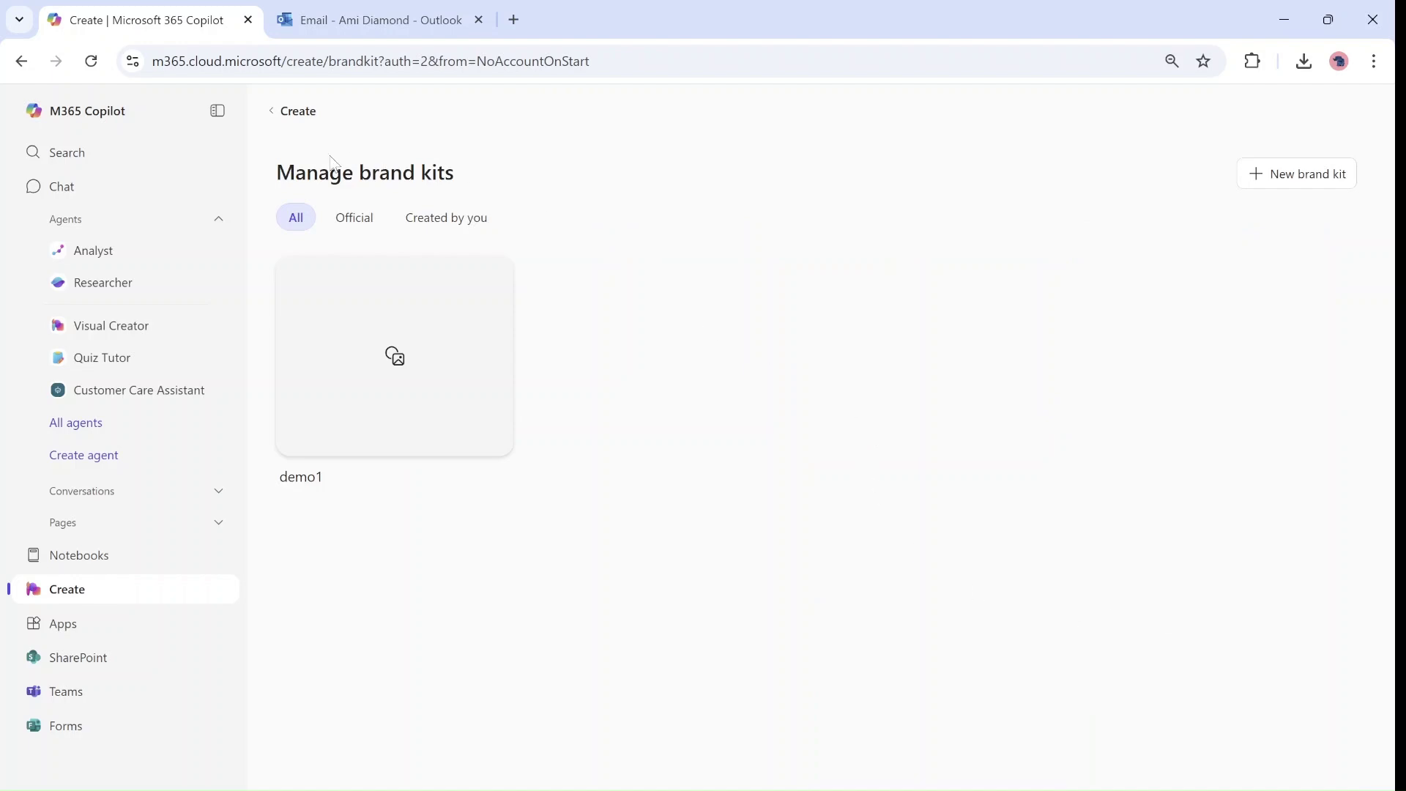
left_click(297, 110)
mouse_move(942, 520)
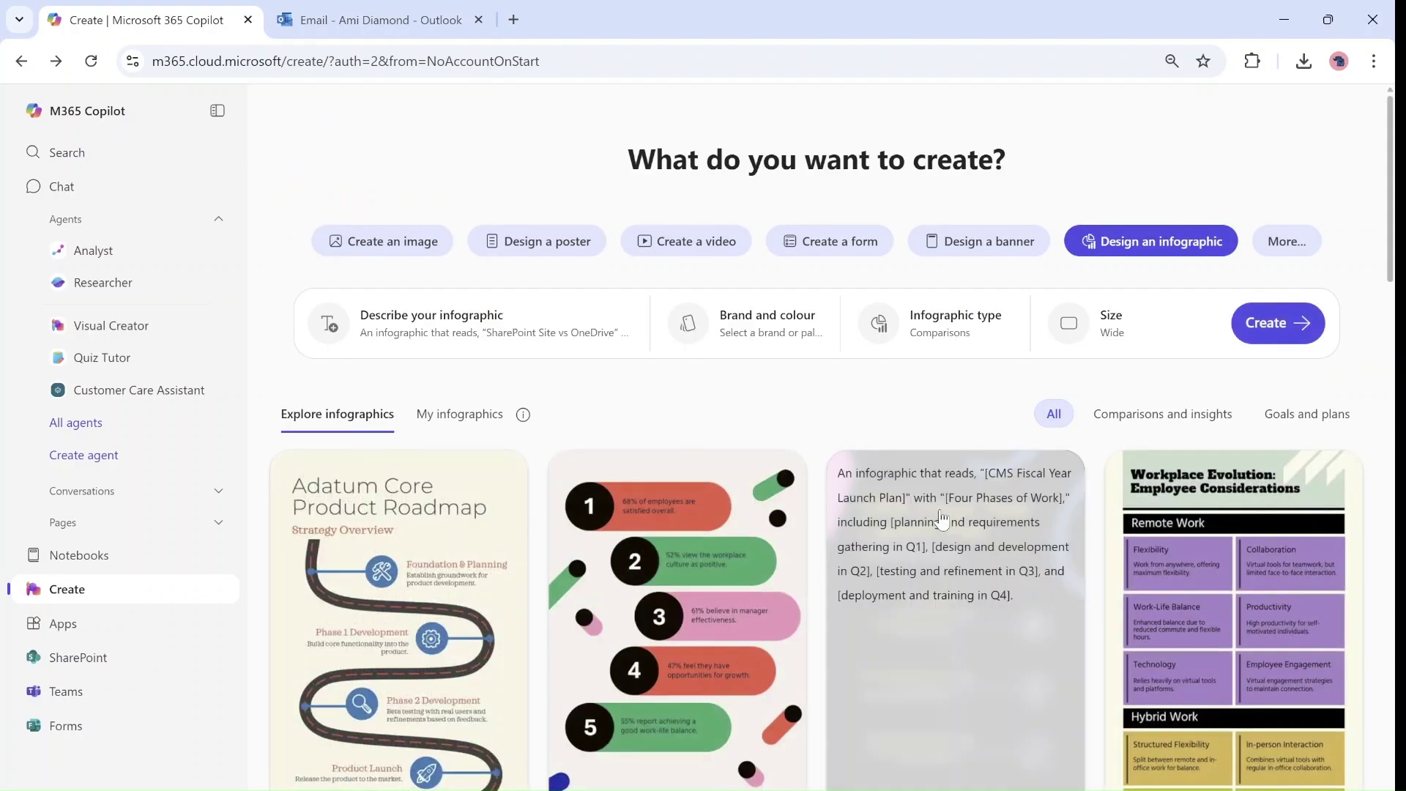